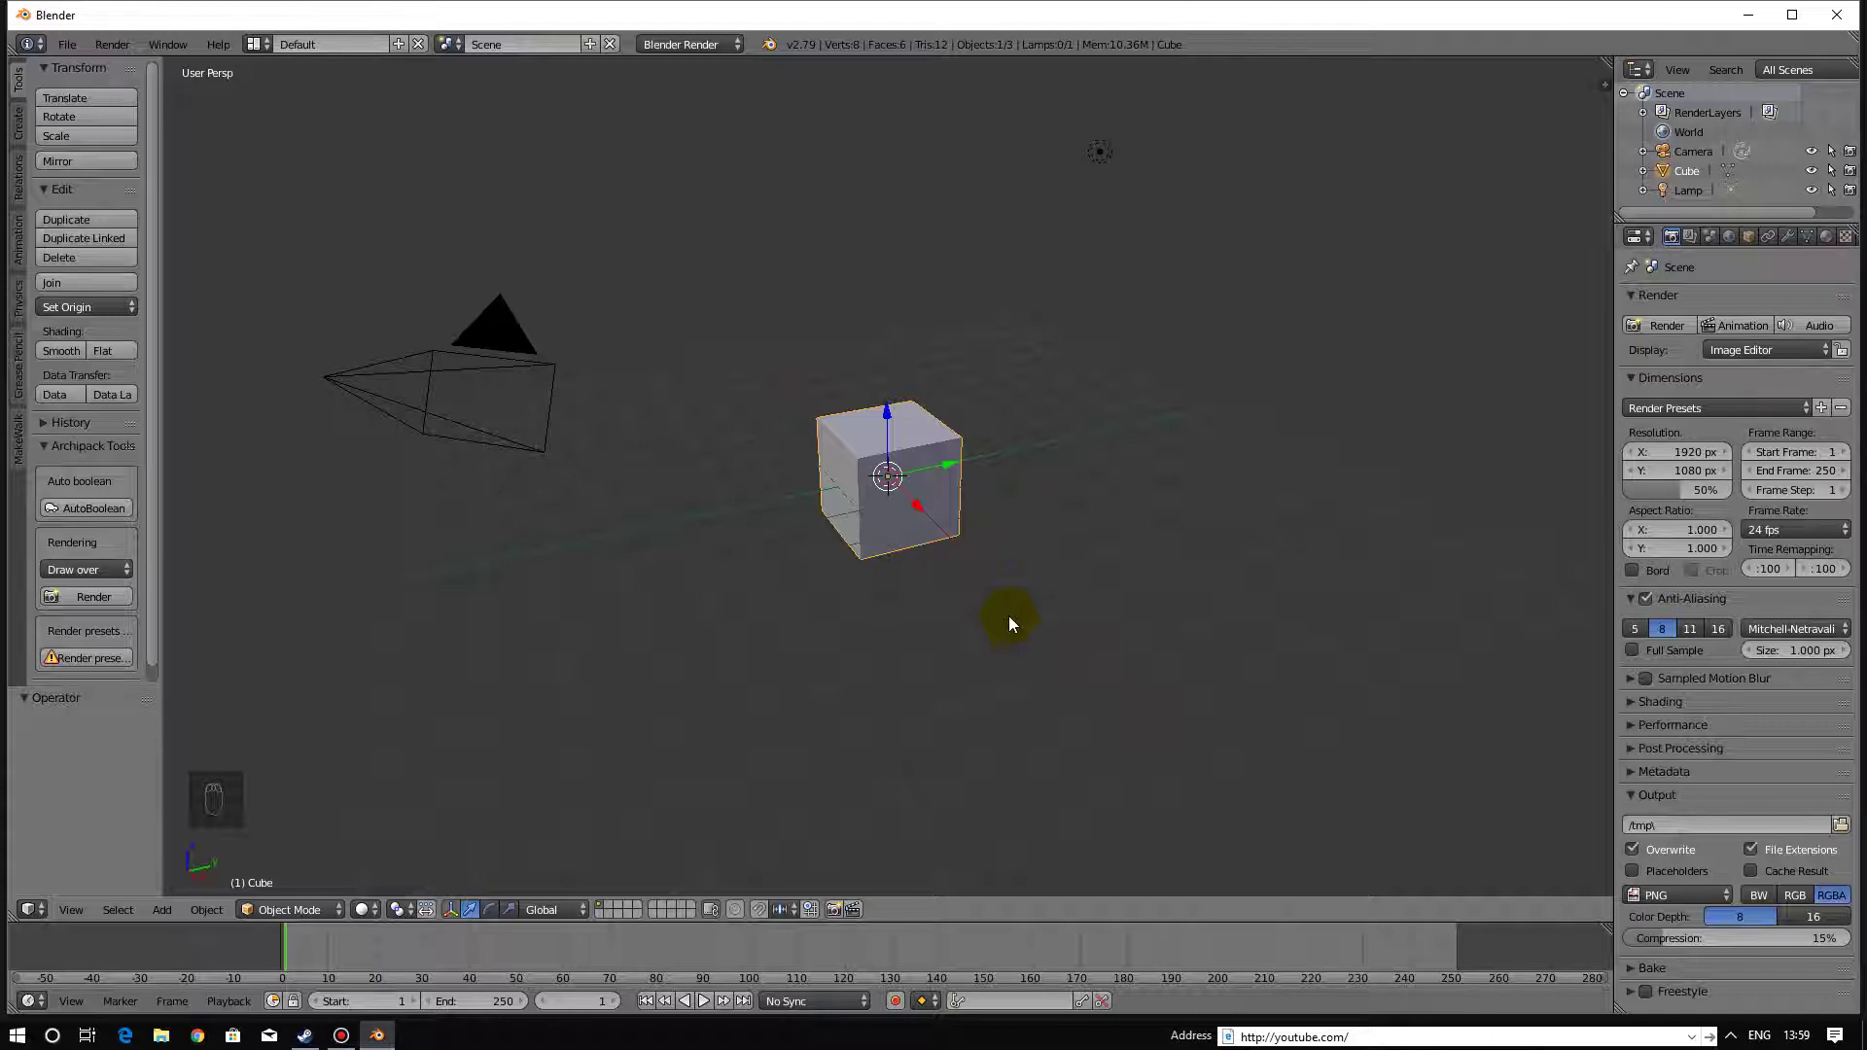
Select and delete the default cube, camera and lamp.
key(a)
key(a)
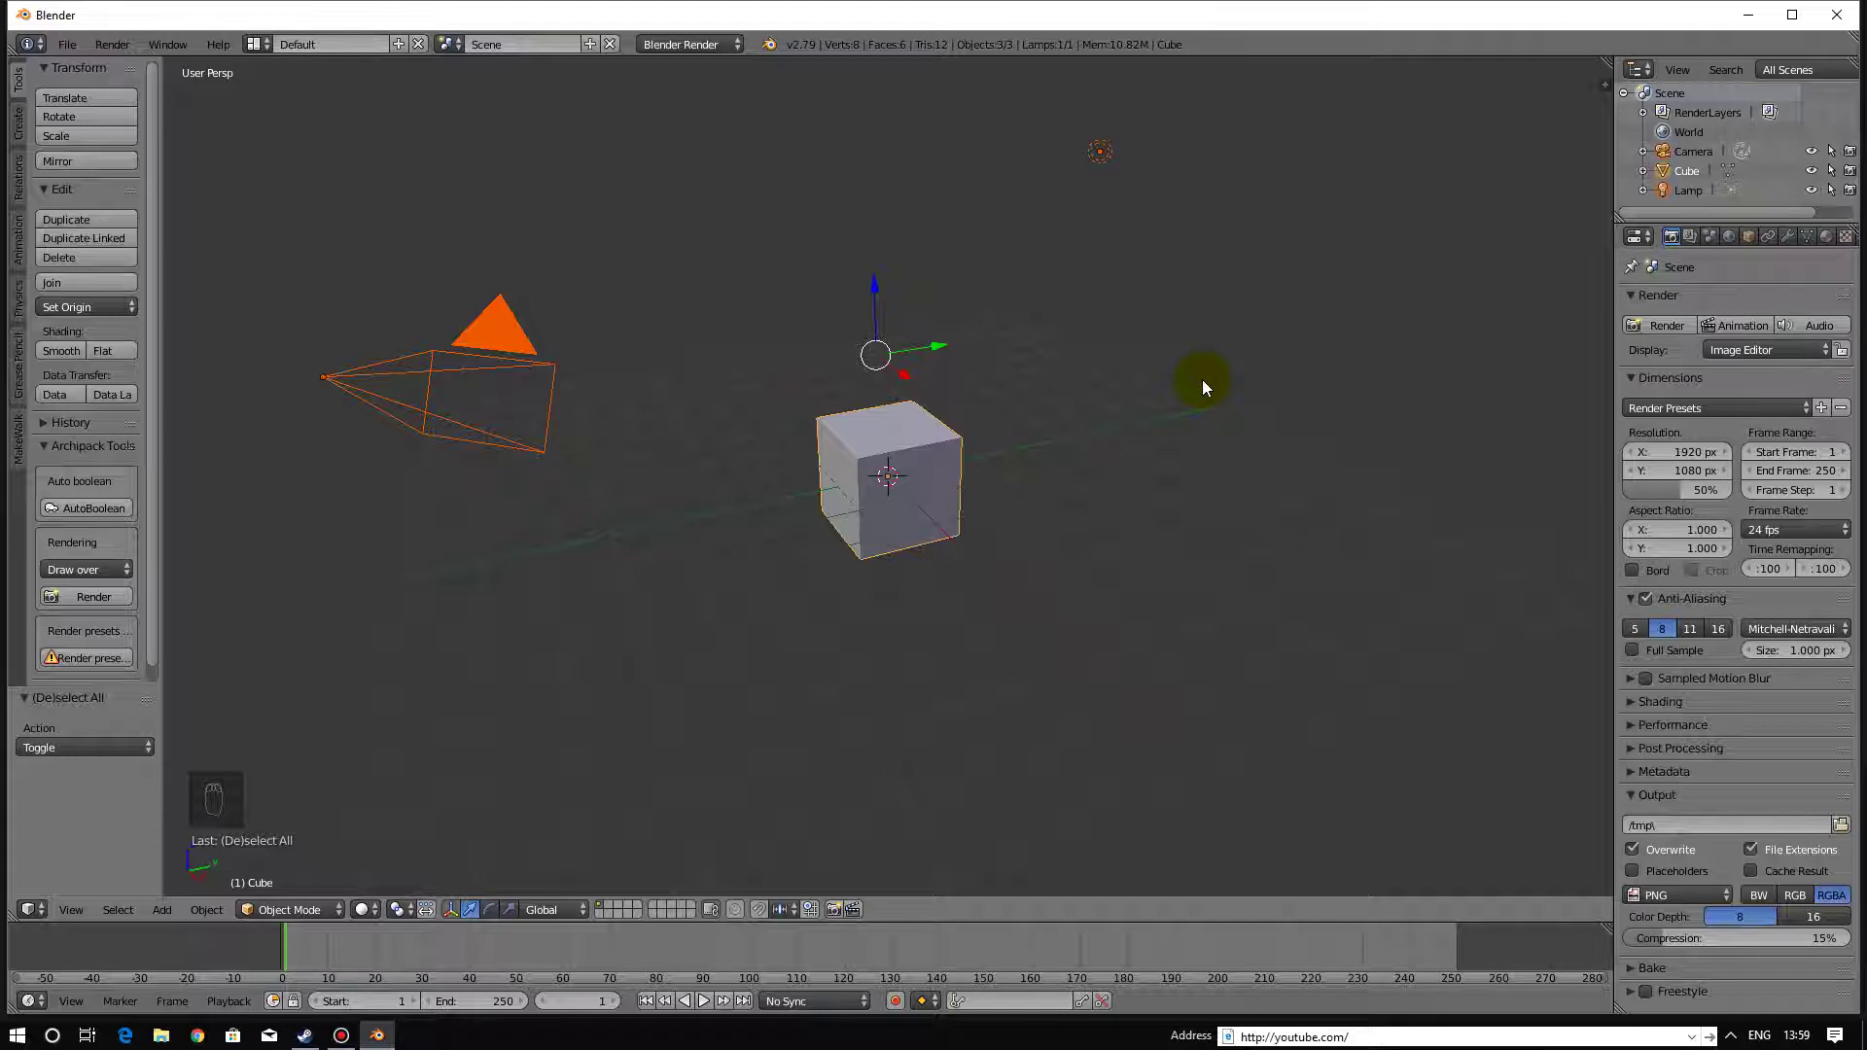
key(x)
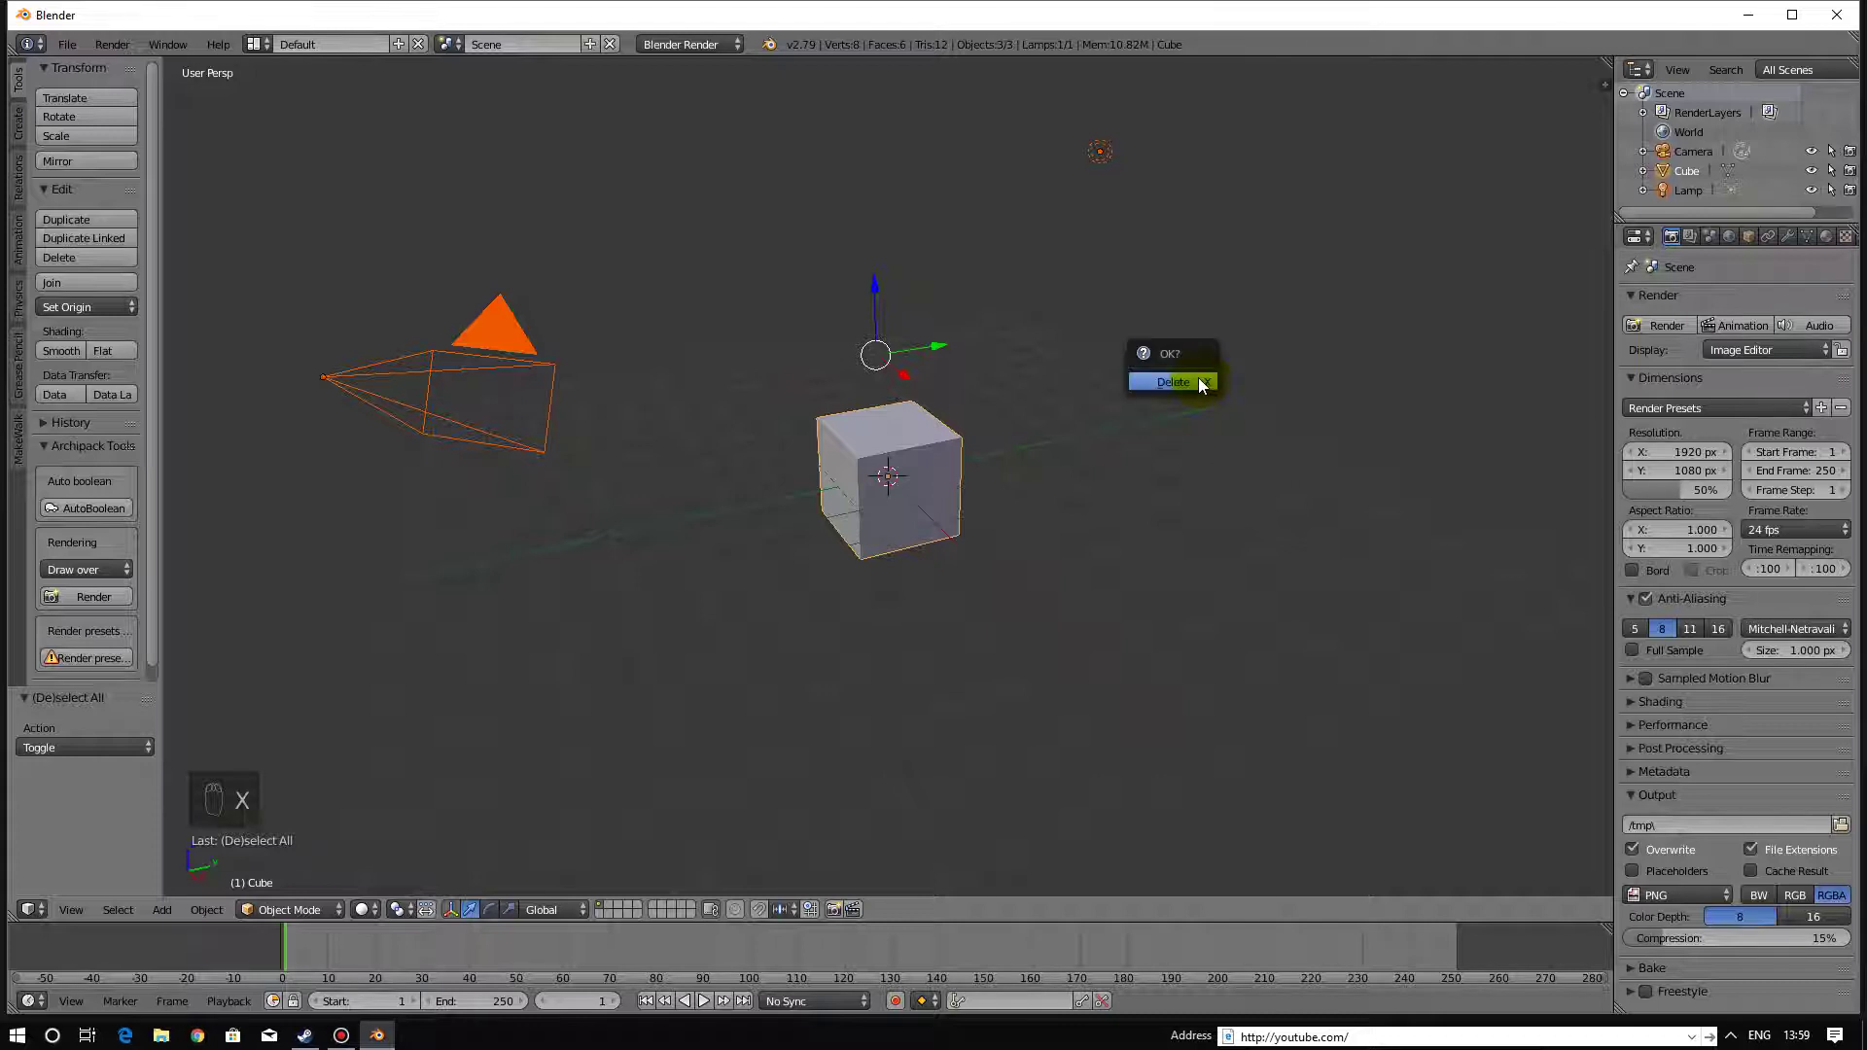
click(1198, 380)
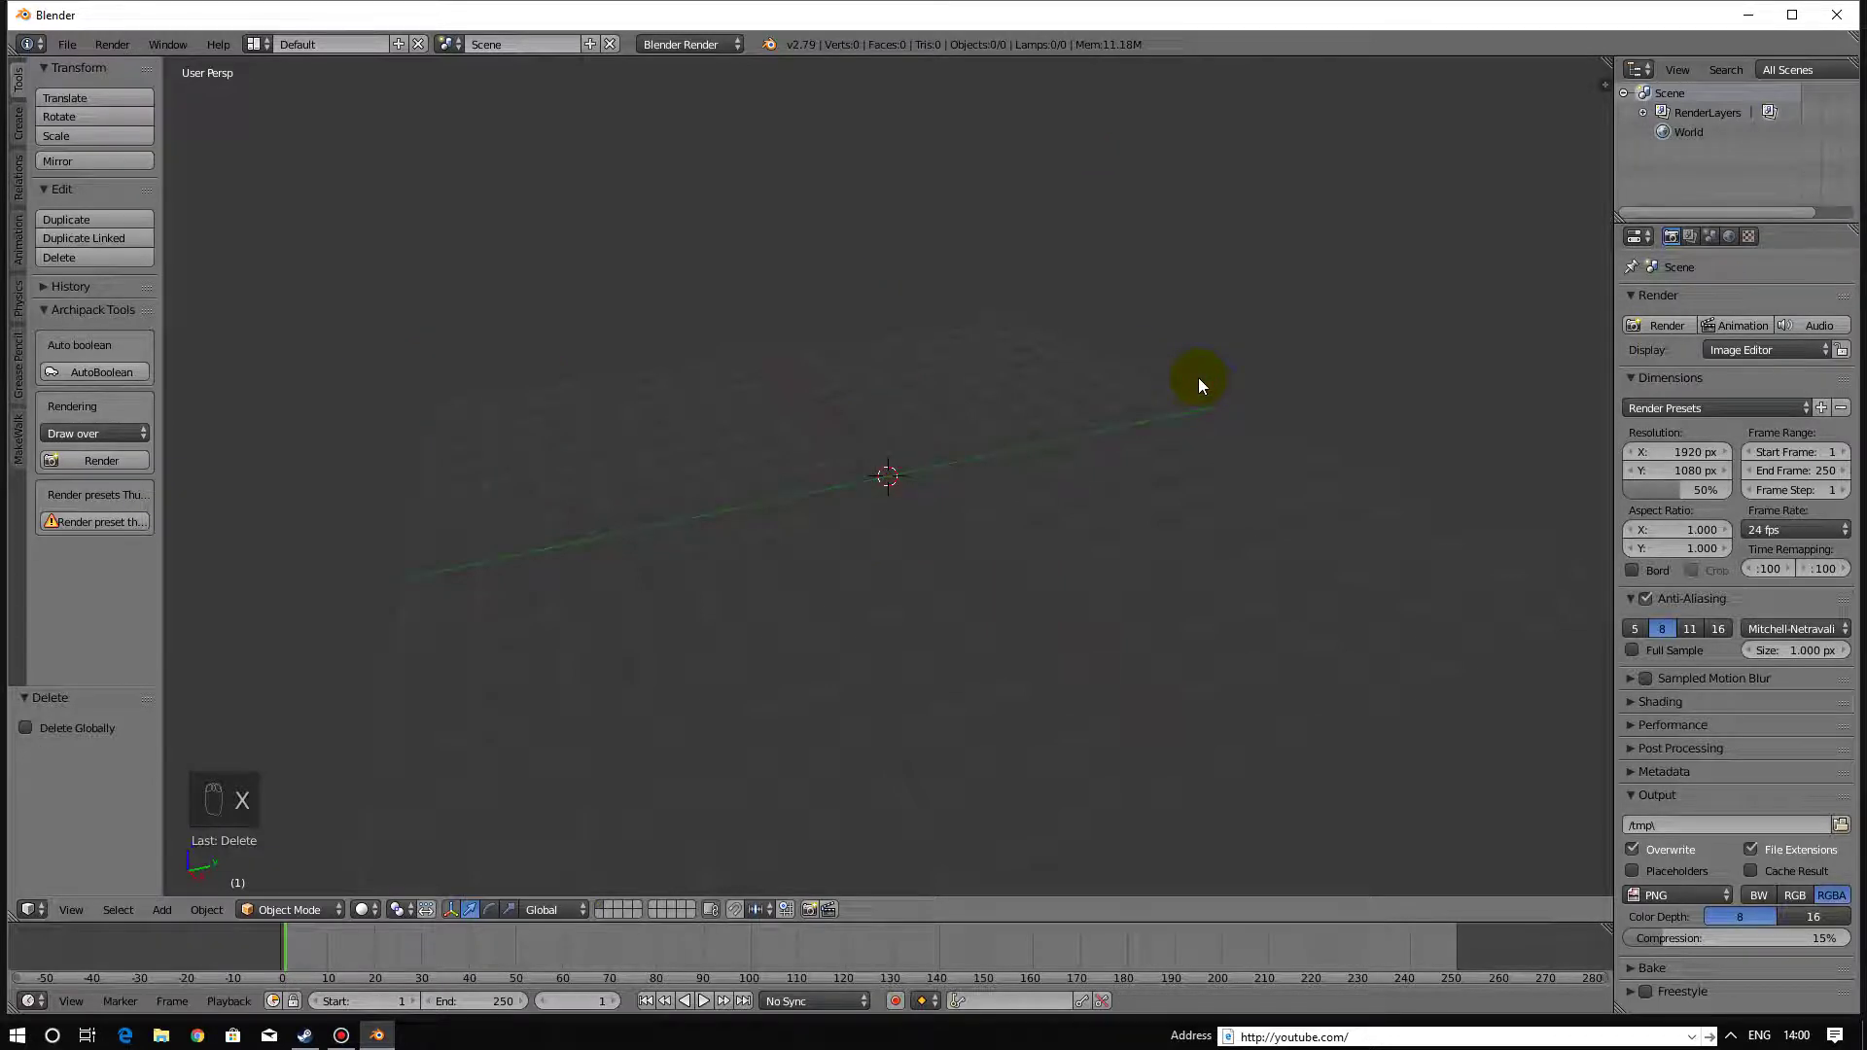
Add a cylinder mesh and rotate it 90° about the X axis so it lies on its side.
key(shift+a)
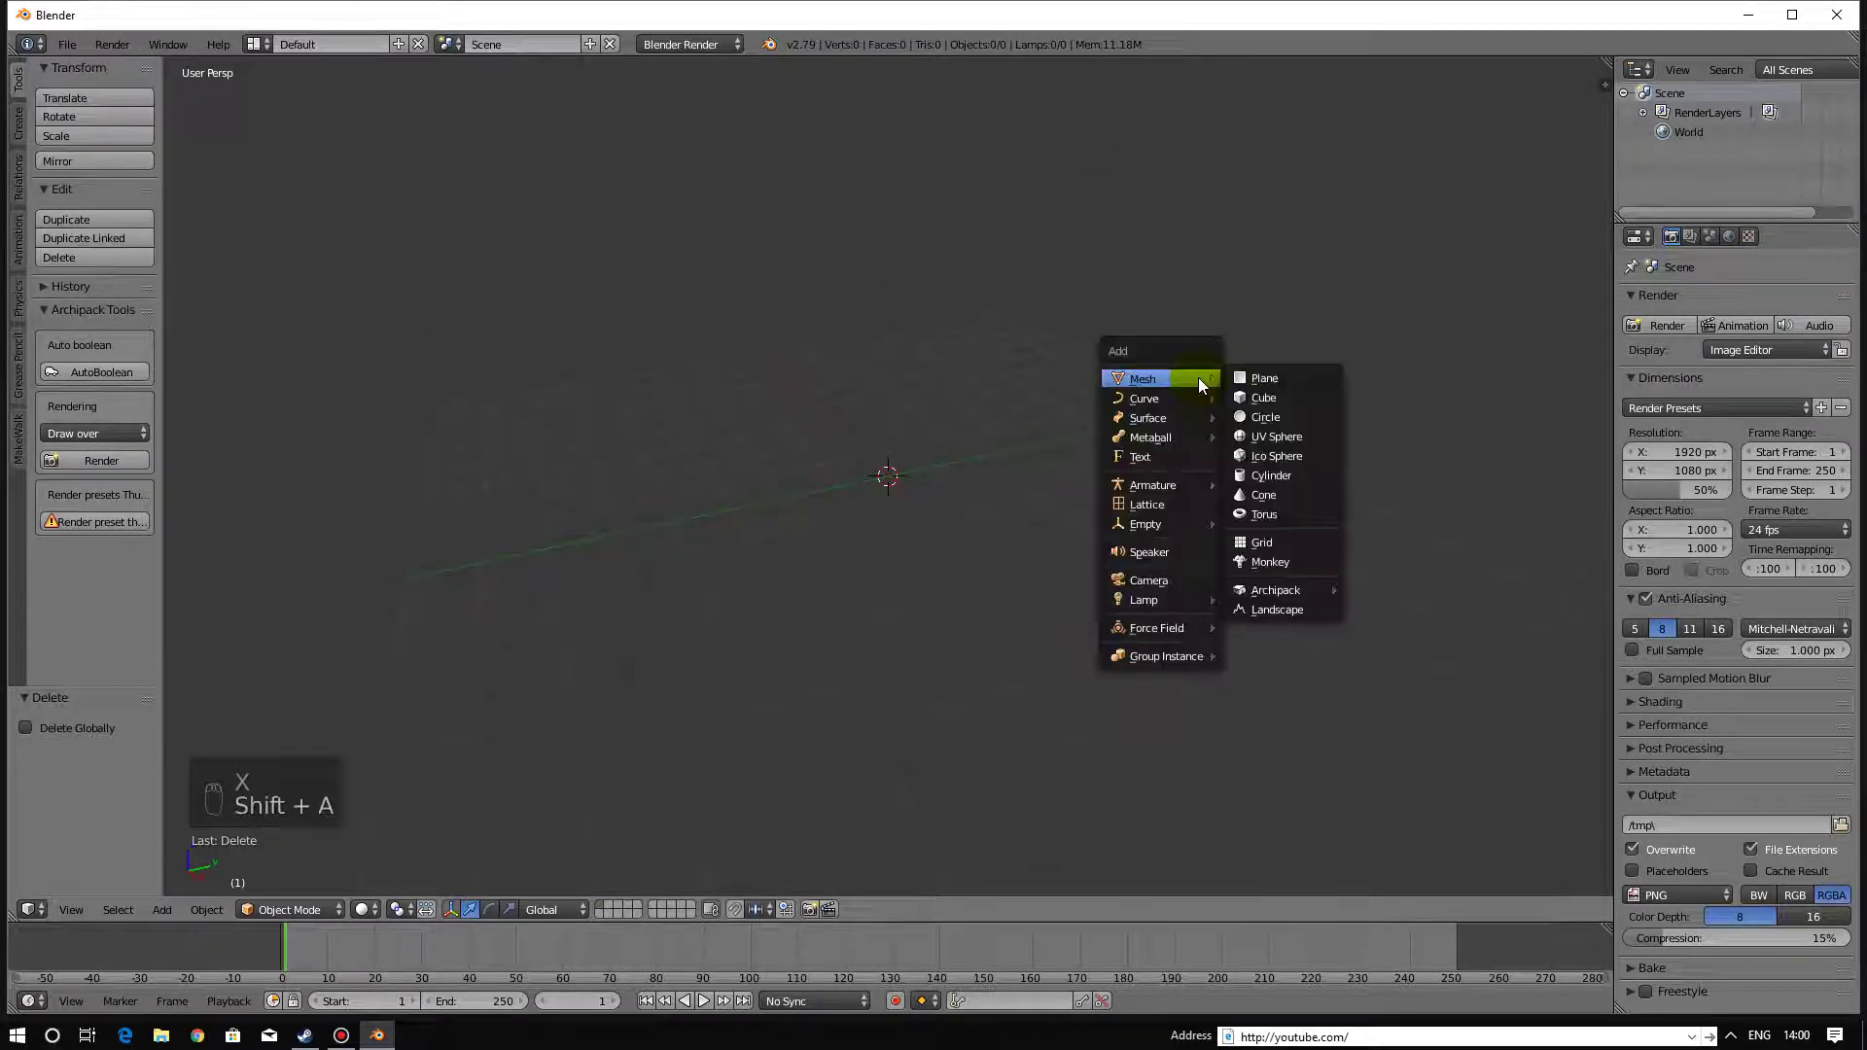
click(1284, 475)
key(r)
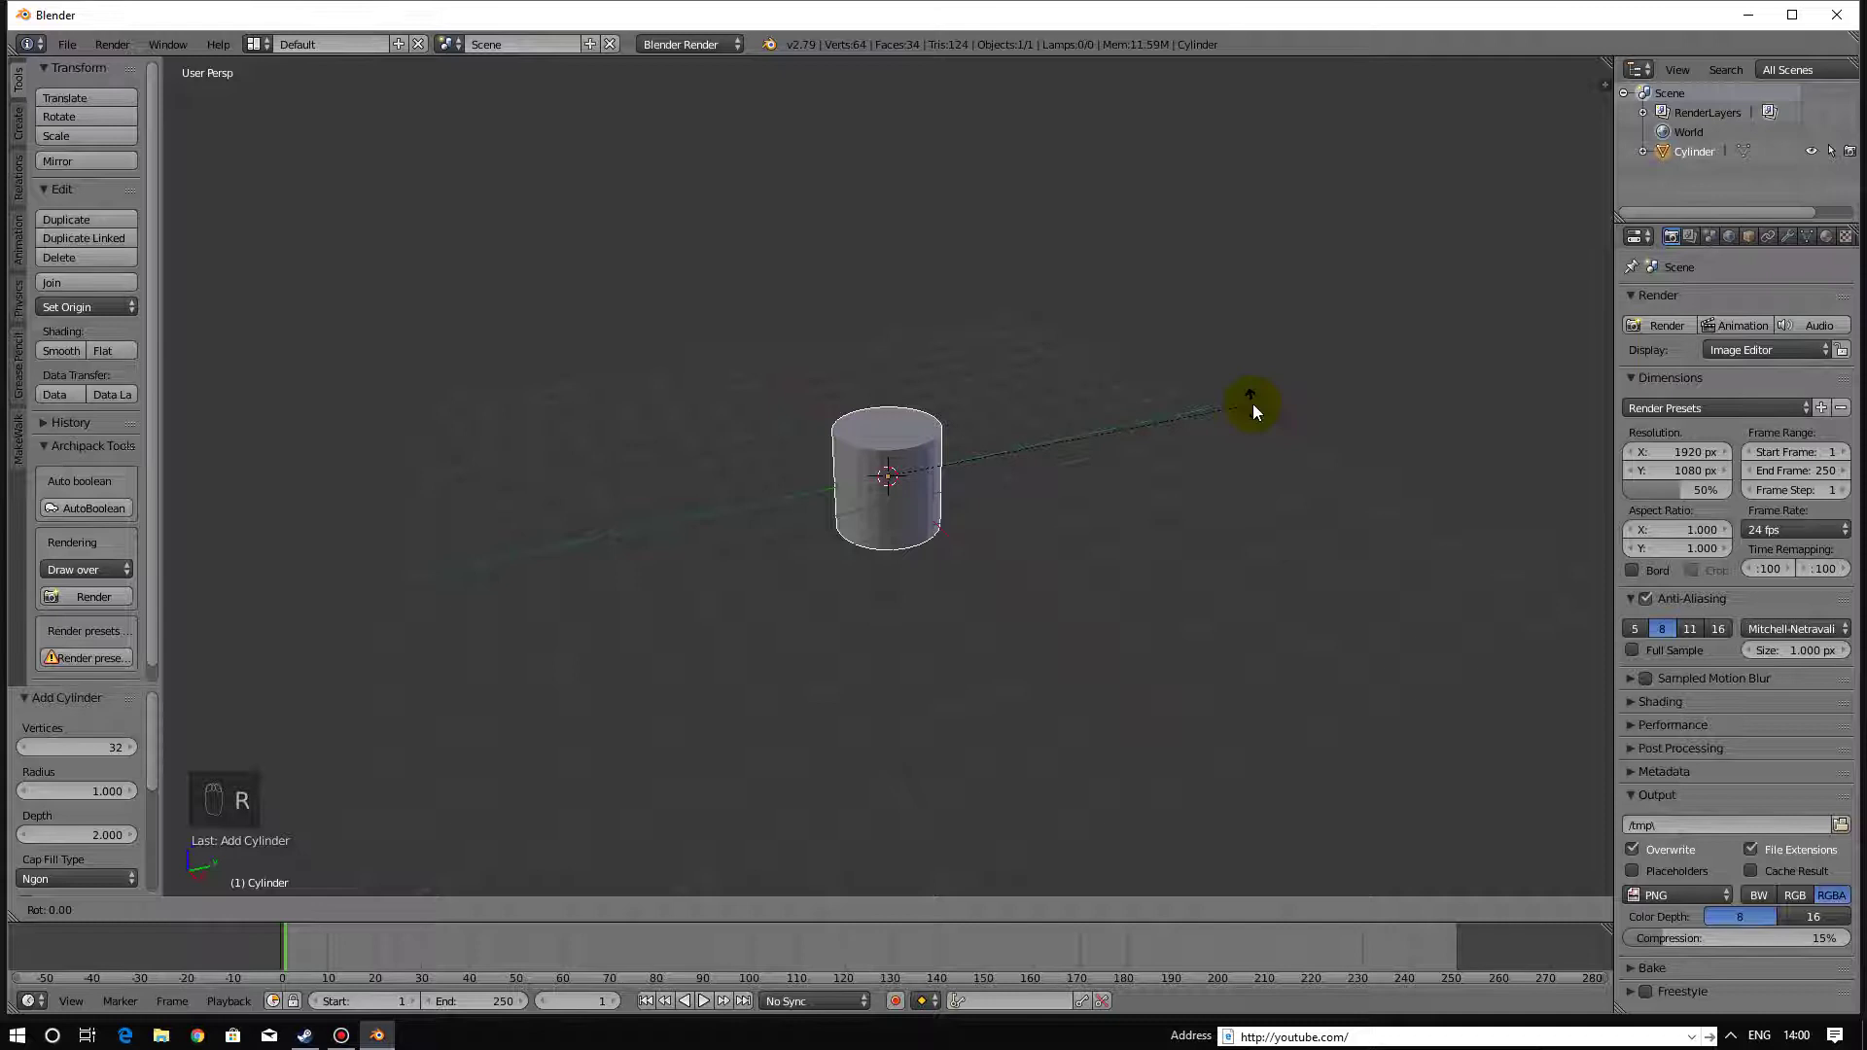
key(x)
text(90)
key(Return)
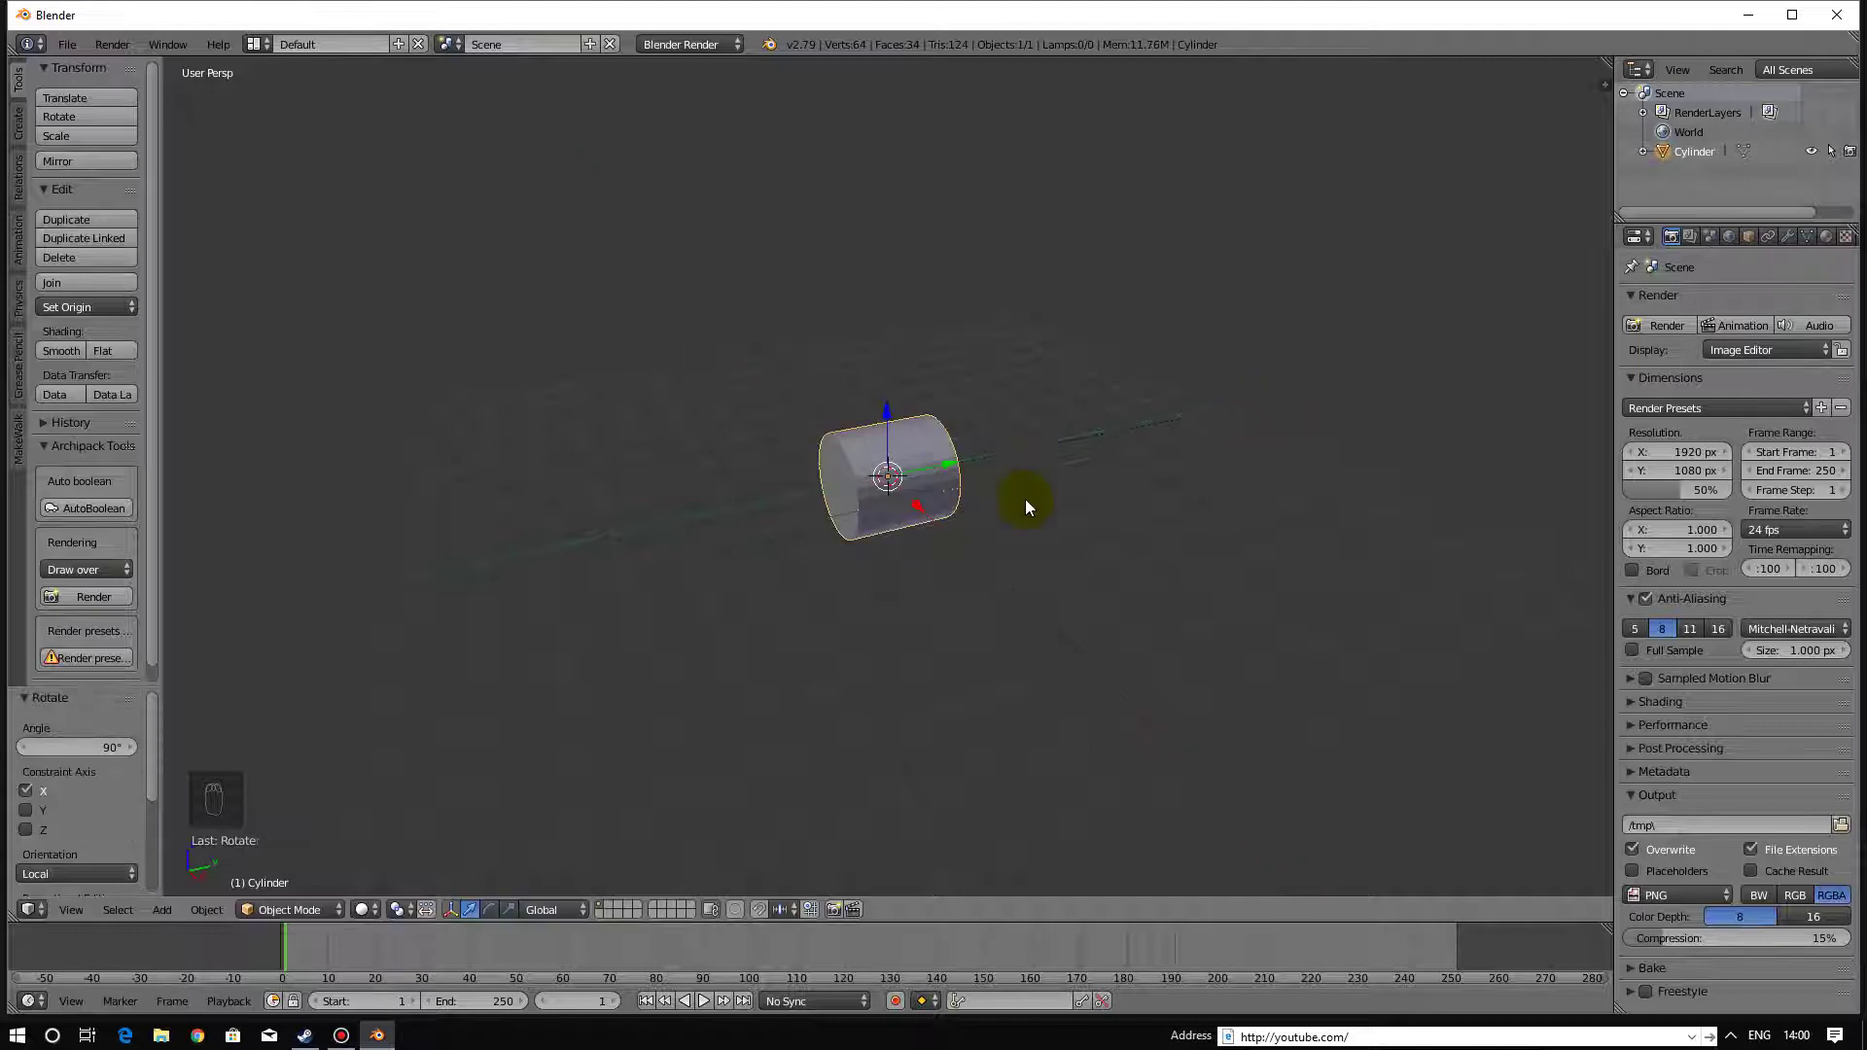
scroll(1018, 547, up, 5)
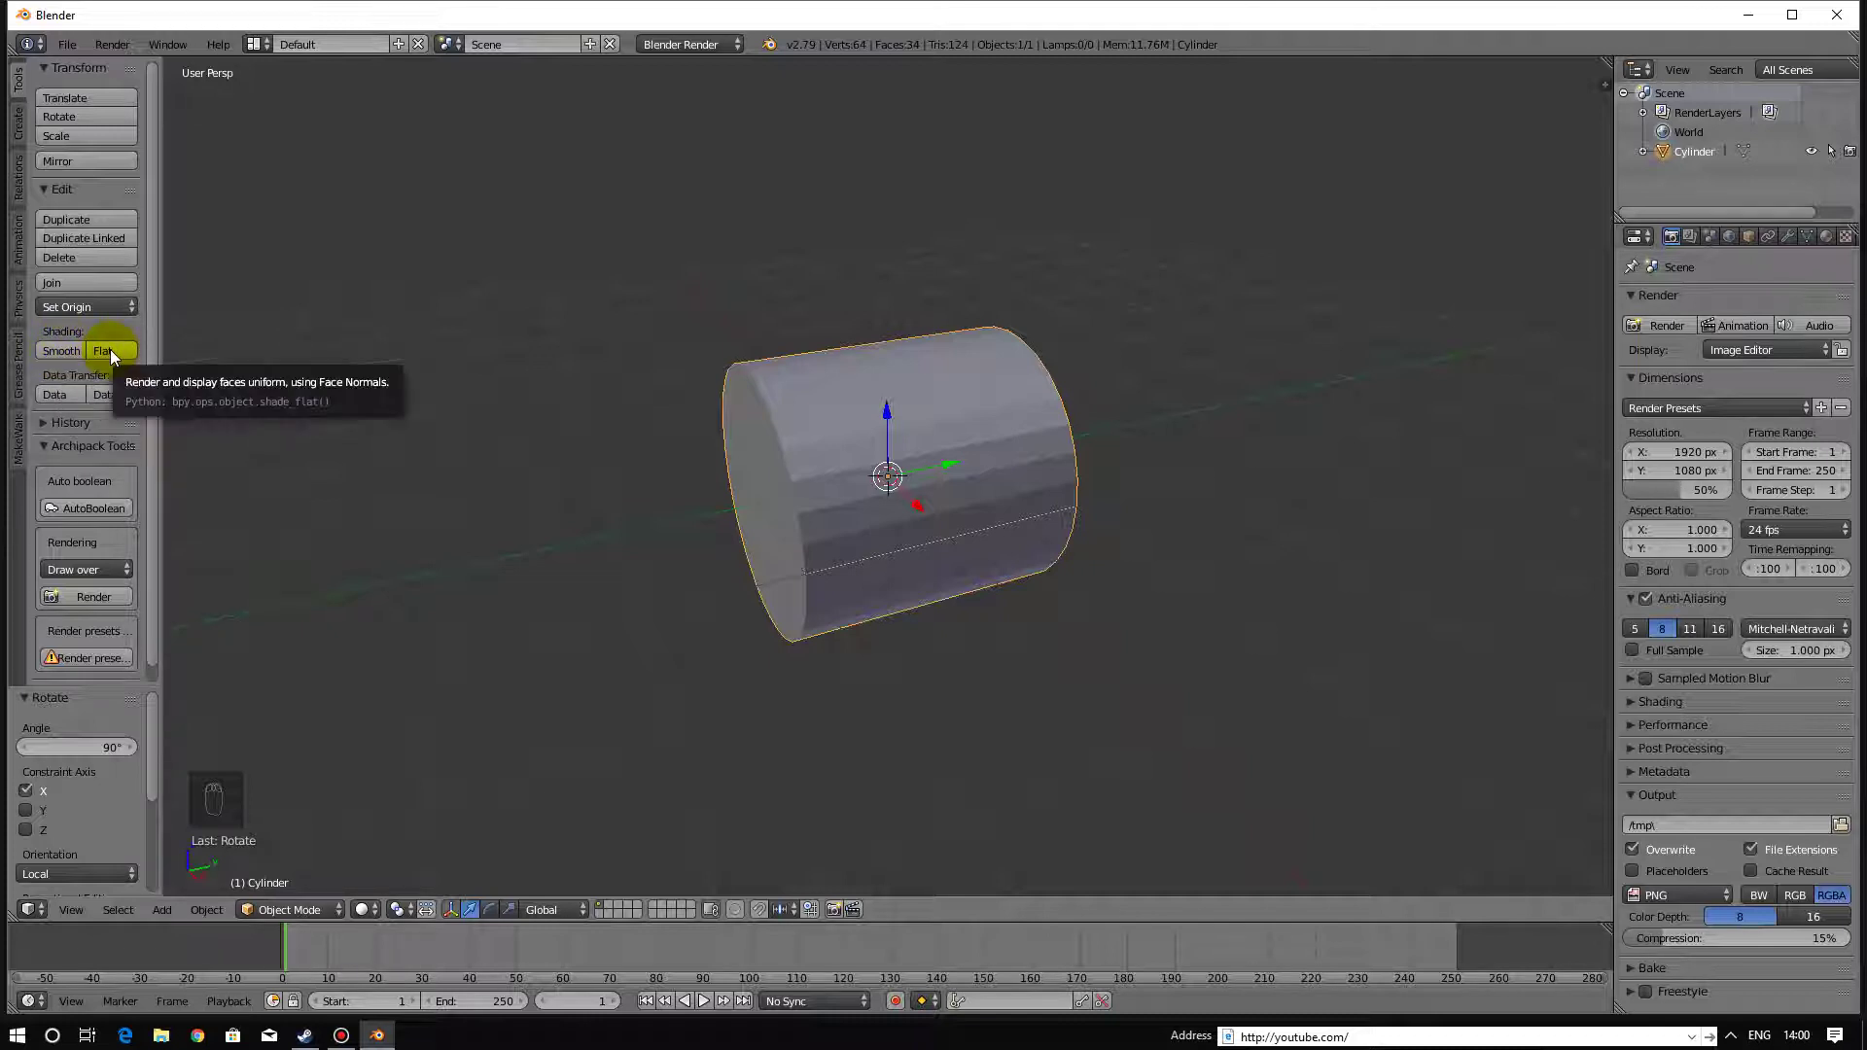
click(62, 351)
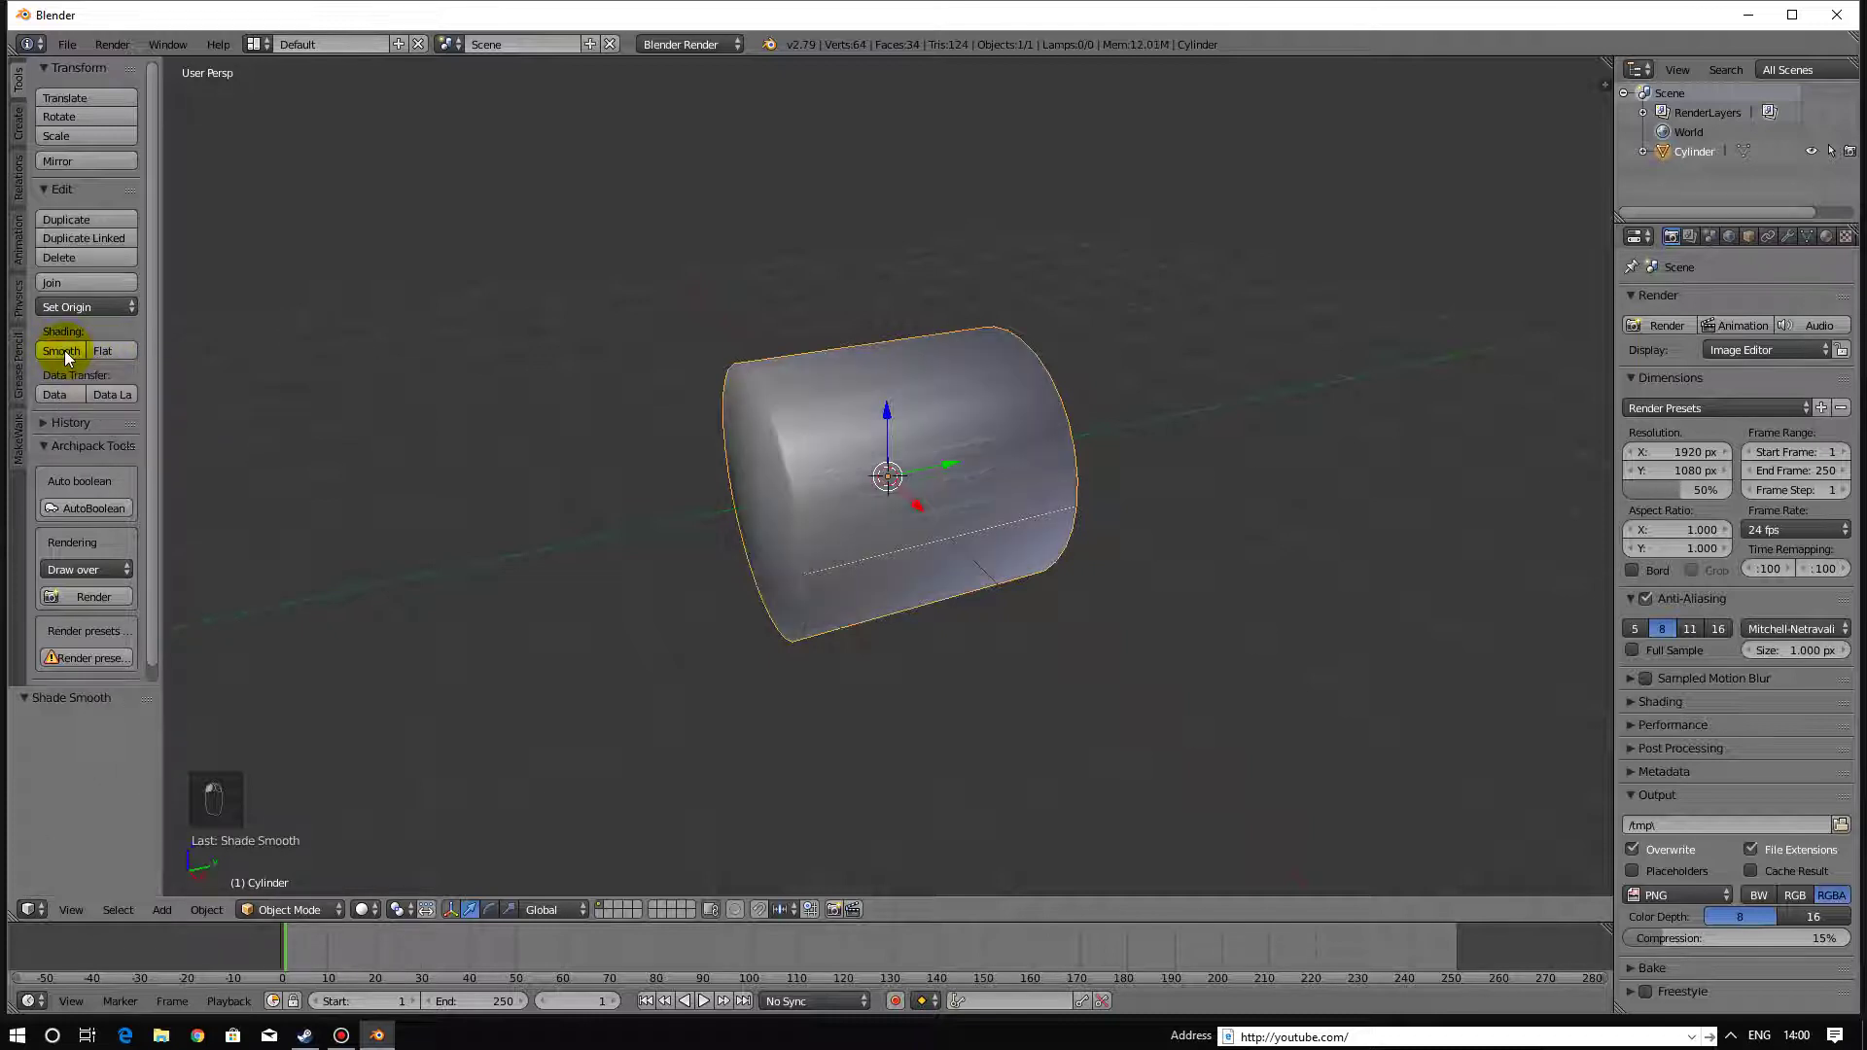
middle_drag(961, 628, 836, 638)
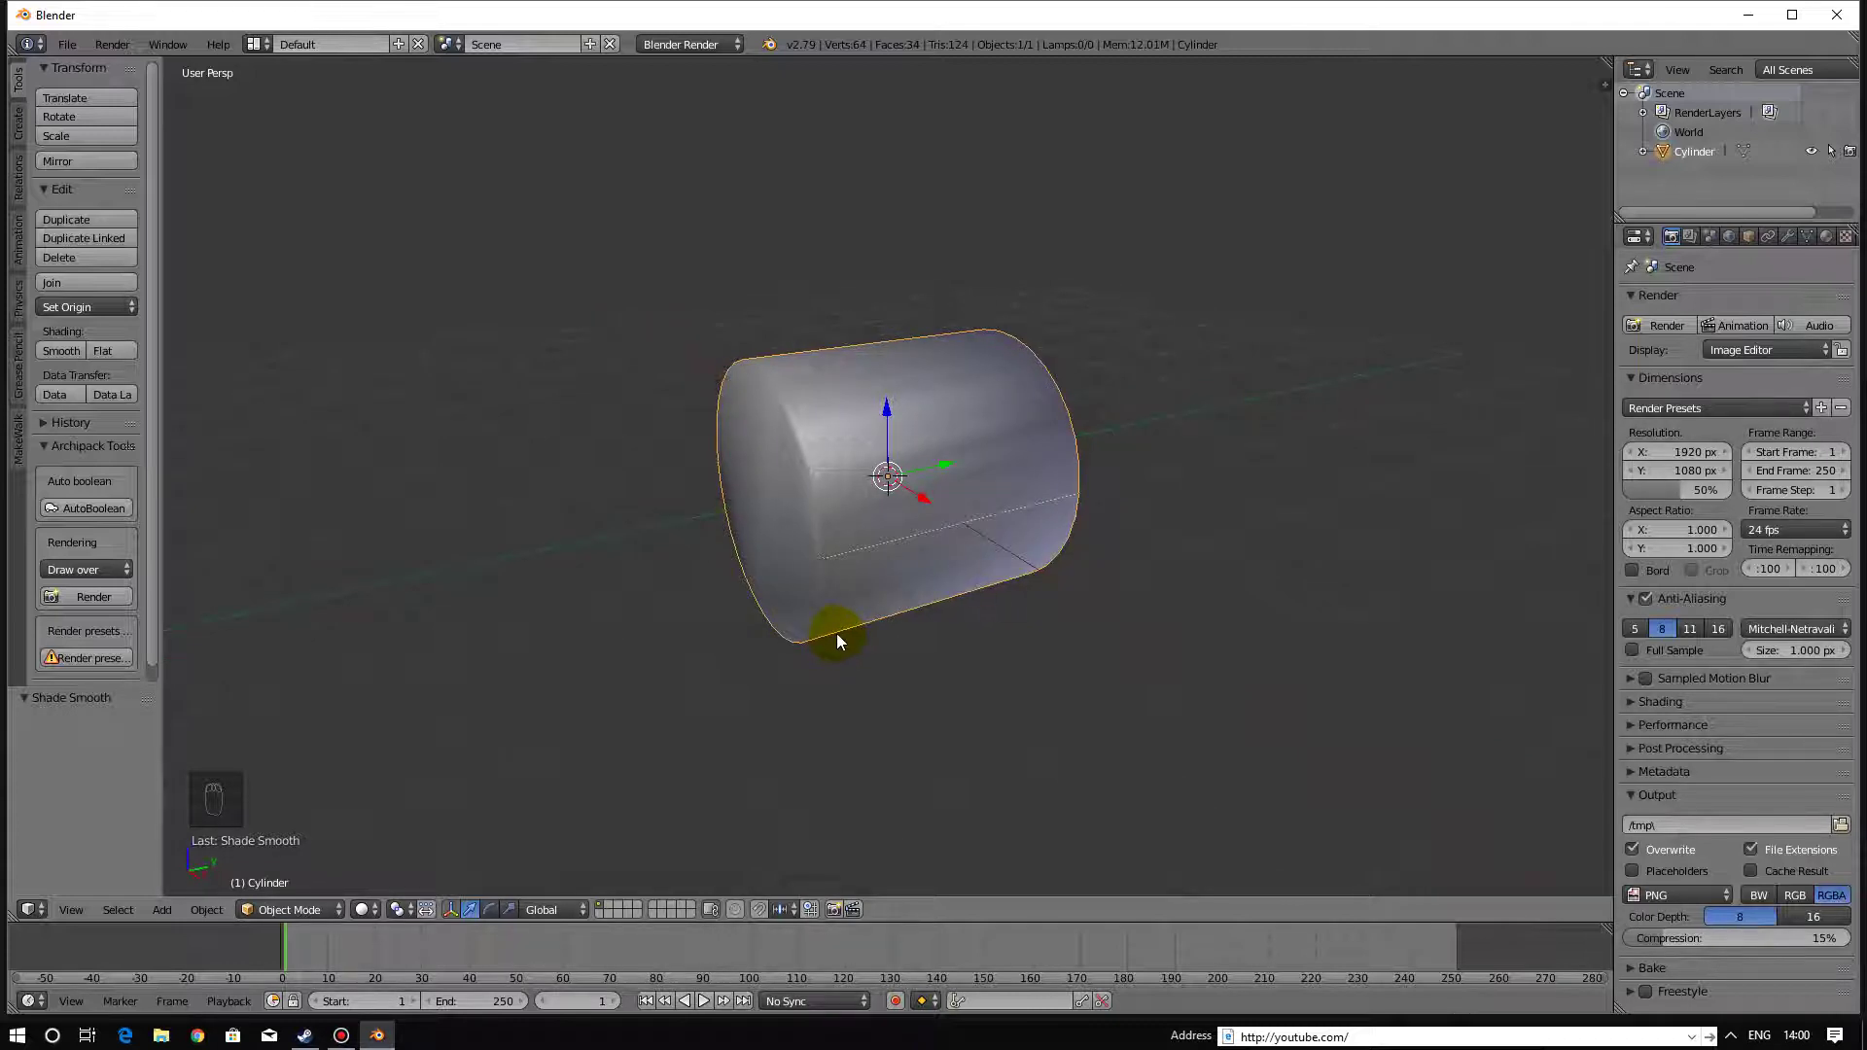
Enable Auto Smooth at 30° in the cylinder's Object Data normals and orbit to inspect it.
click(1807, 236)
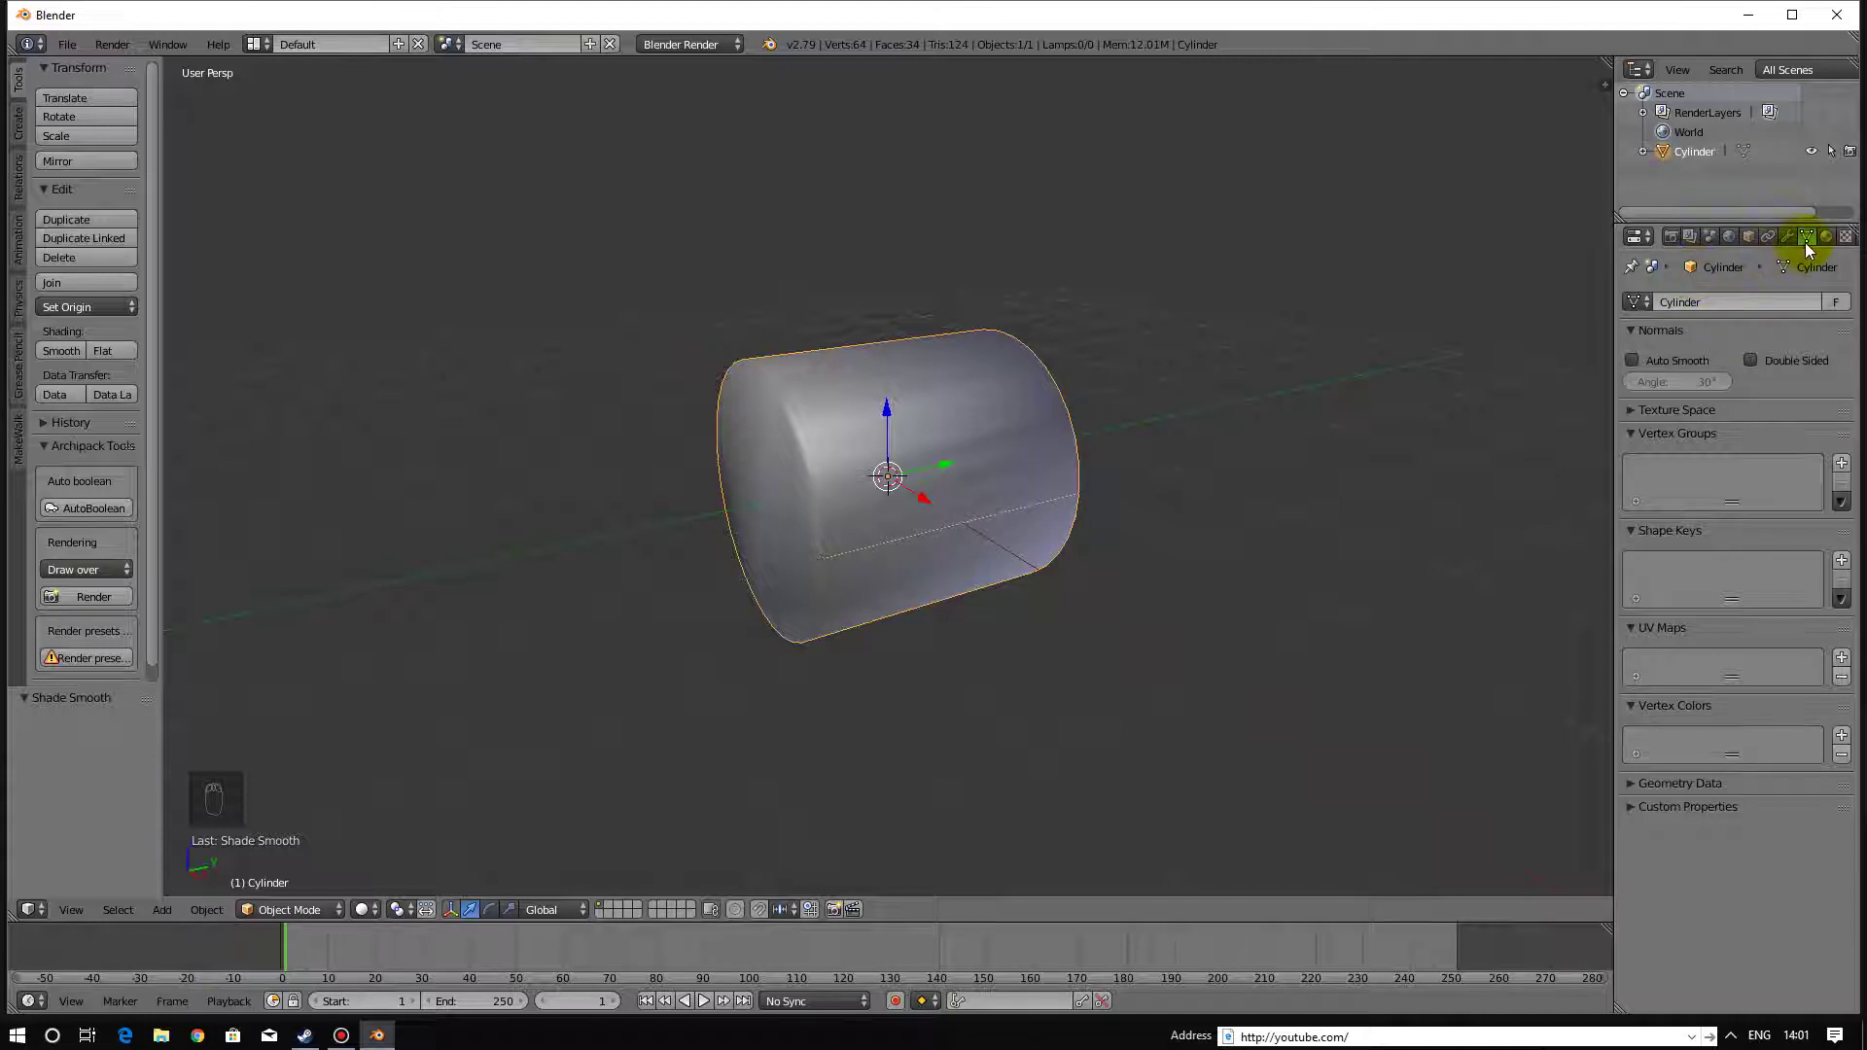
click(1632, 362)
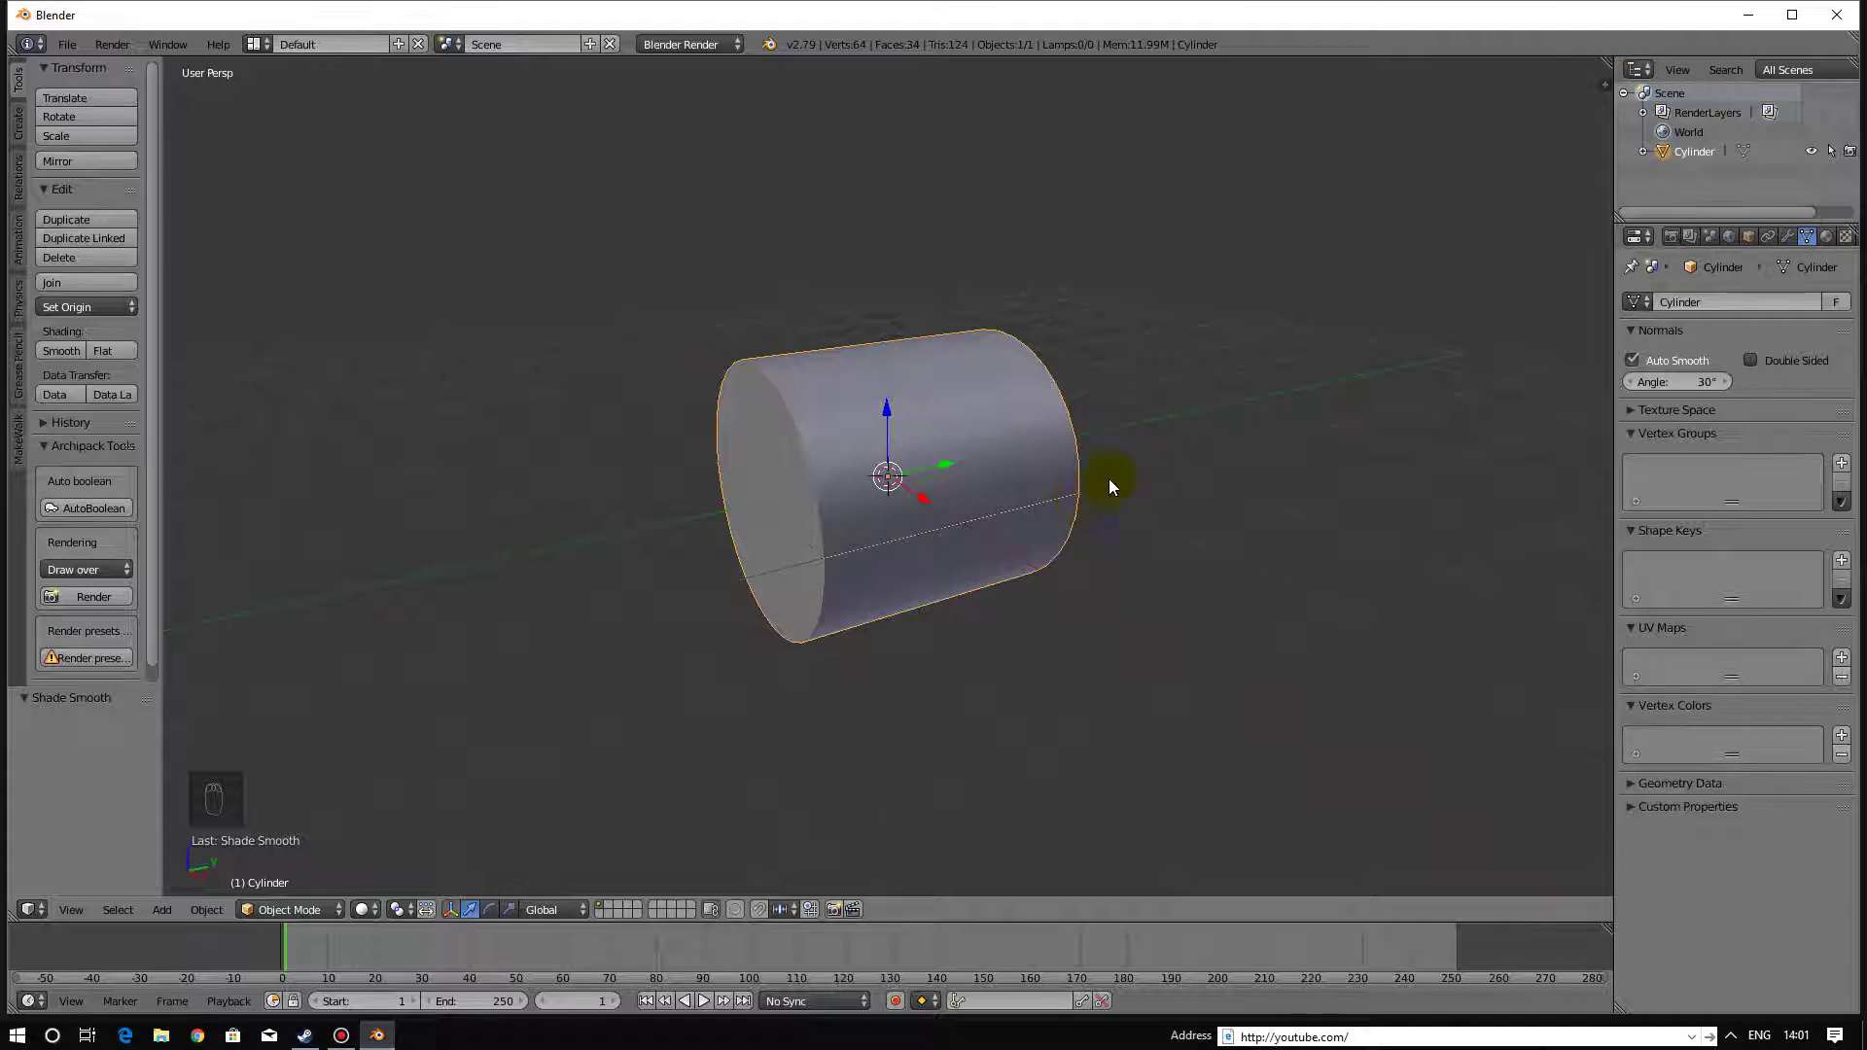
mouse_move(1179, 475)
middle_down()
mouse_move(1048, 492)
mouse_move(1204, 461)
middle_up()
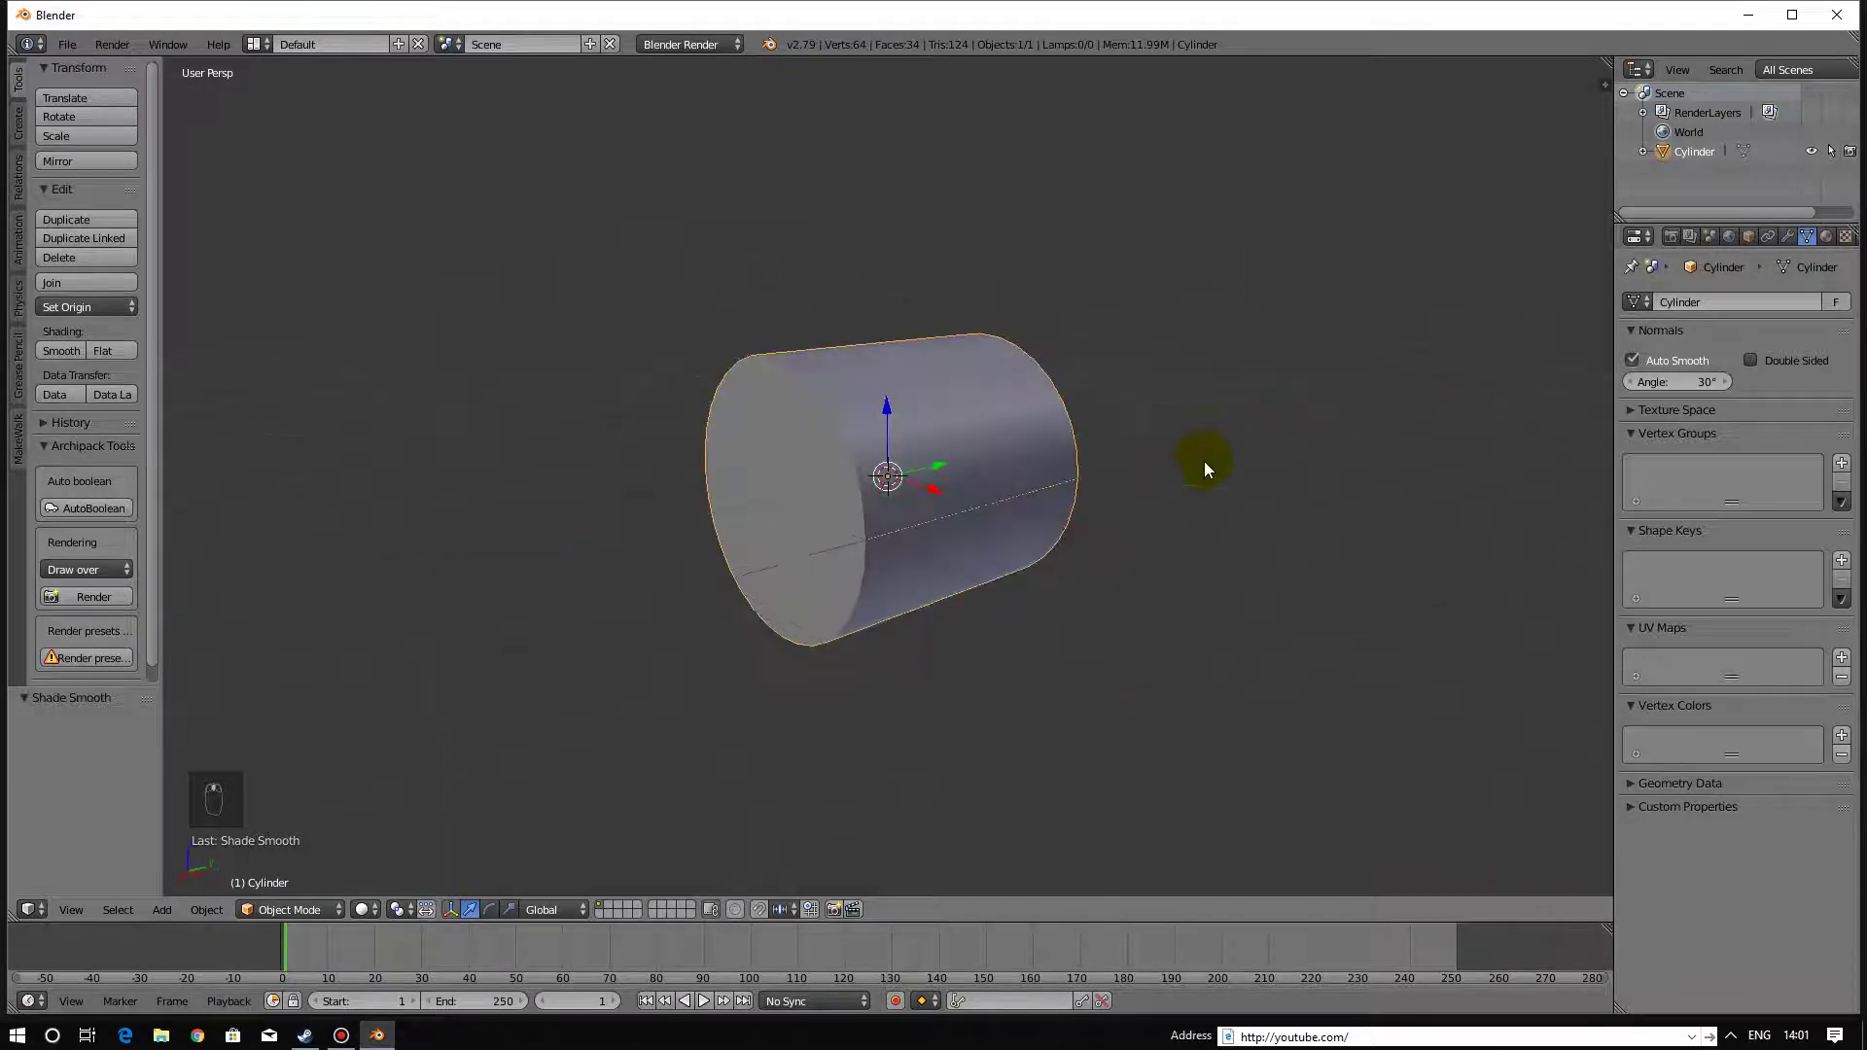
In edge select mode, mark one lengthwise side edge as sharp and return to Object Mode.
key(Tab)
scroll(1142, 496, up, 2)
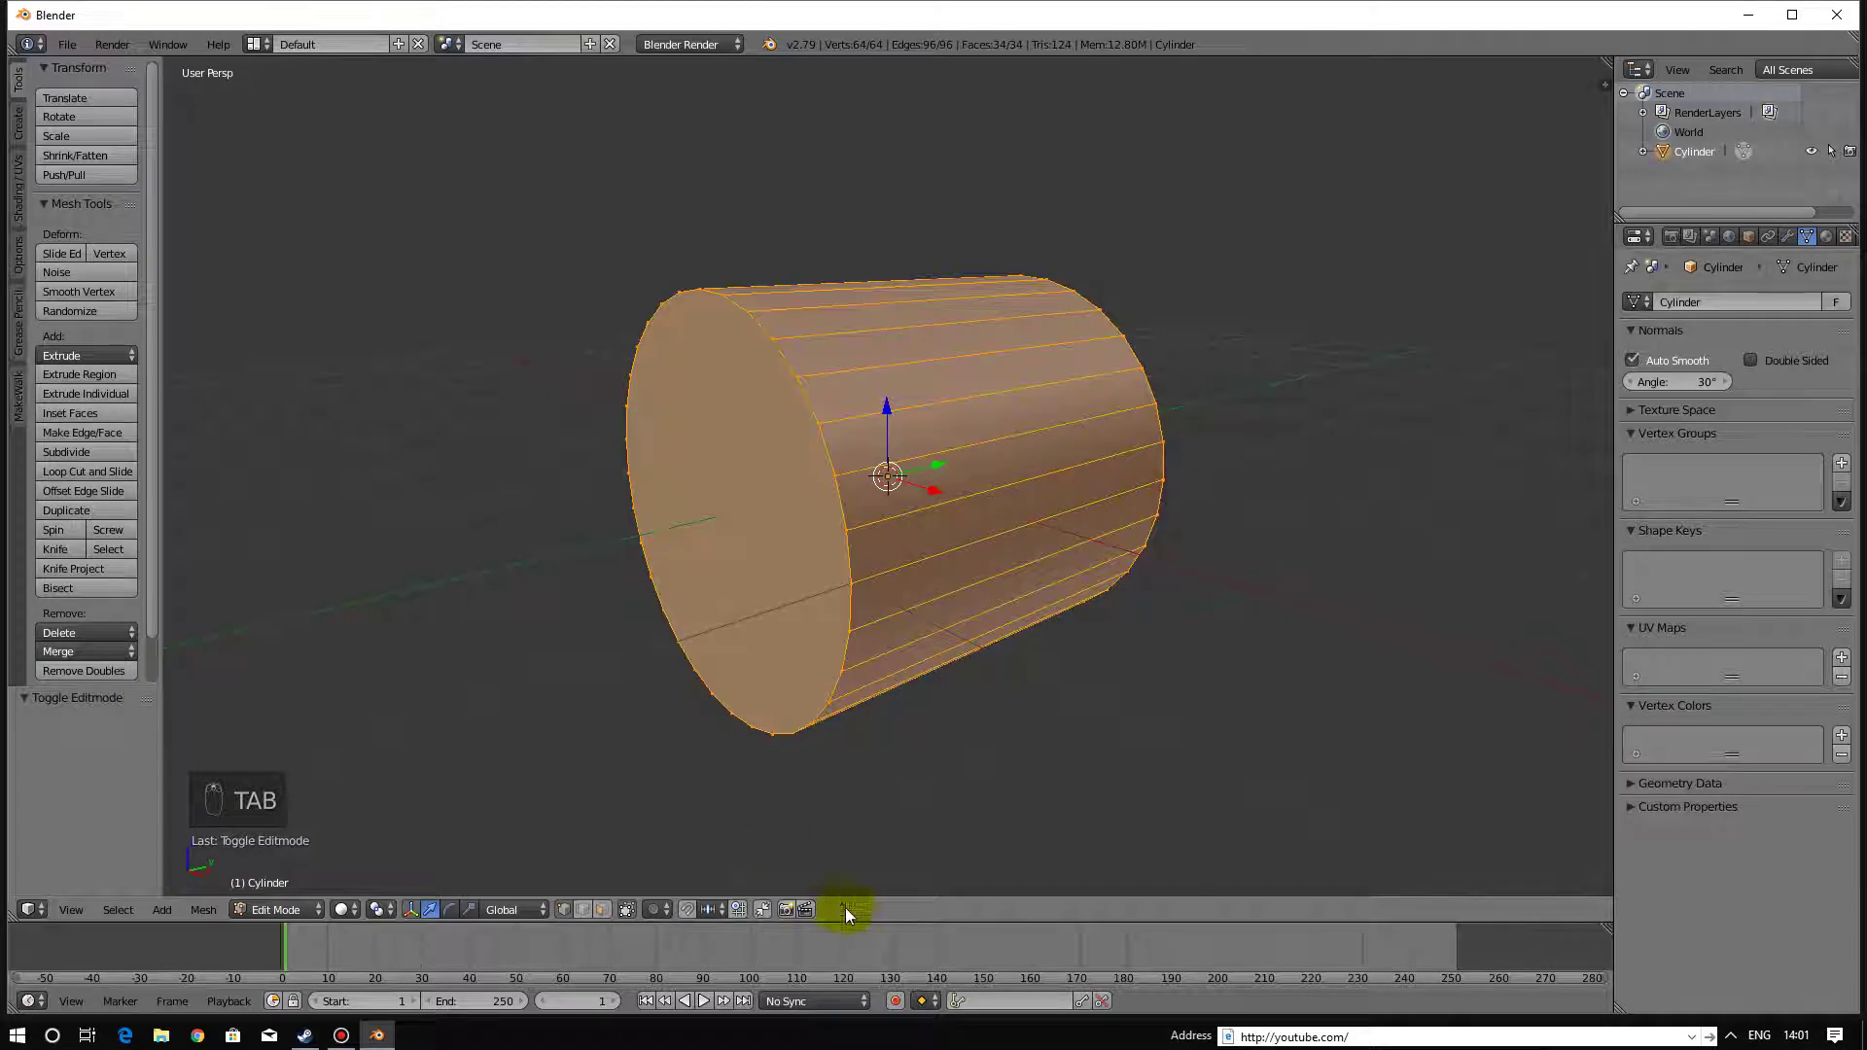
click(597, 908)
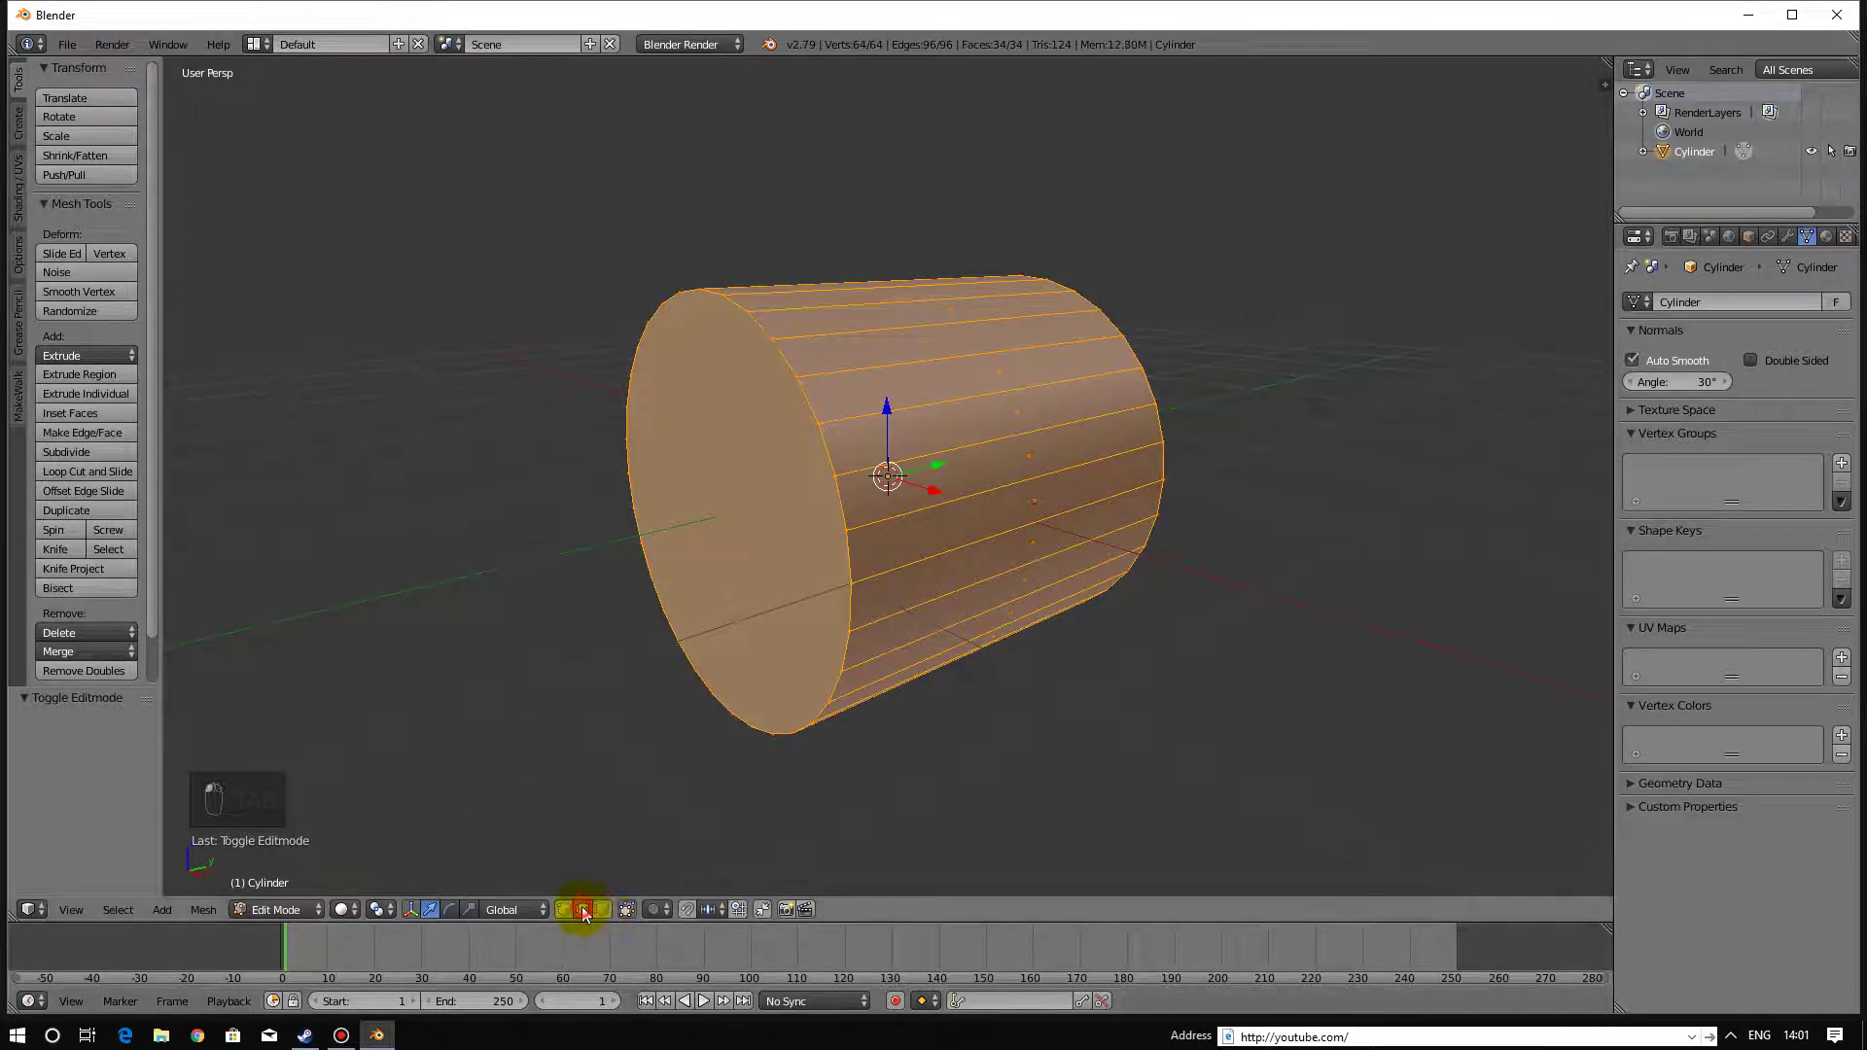
right_click(1011, 448)
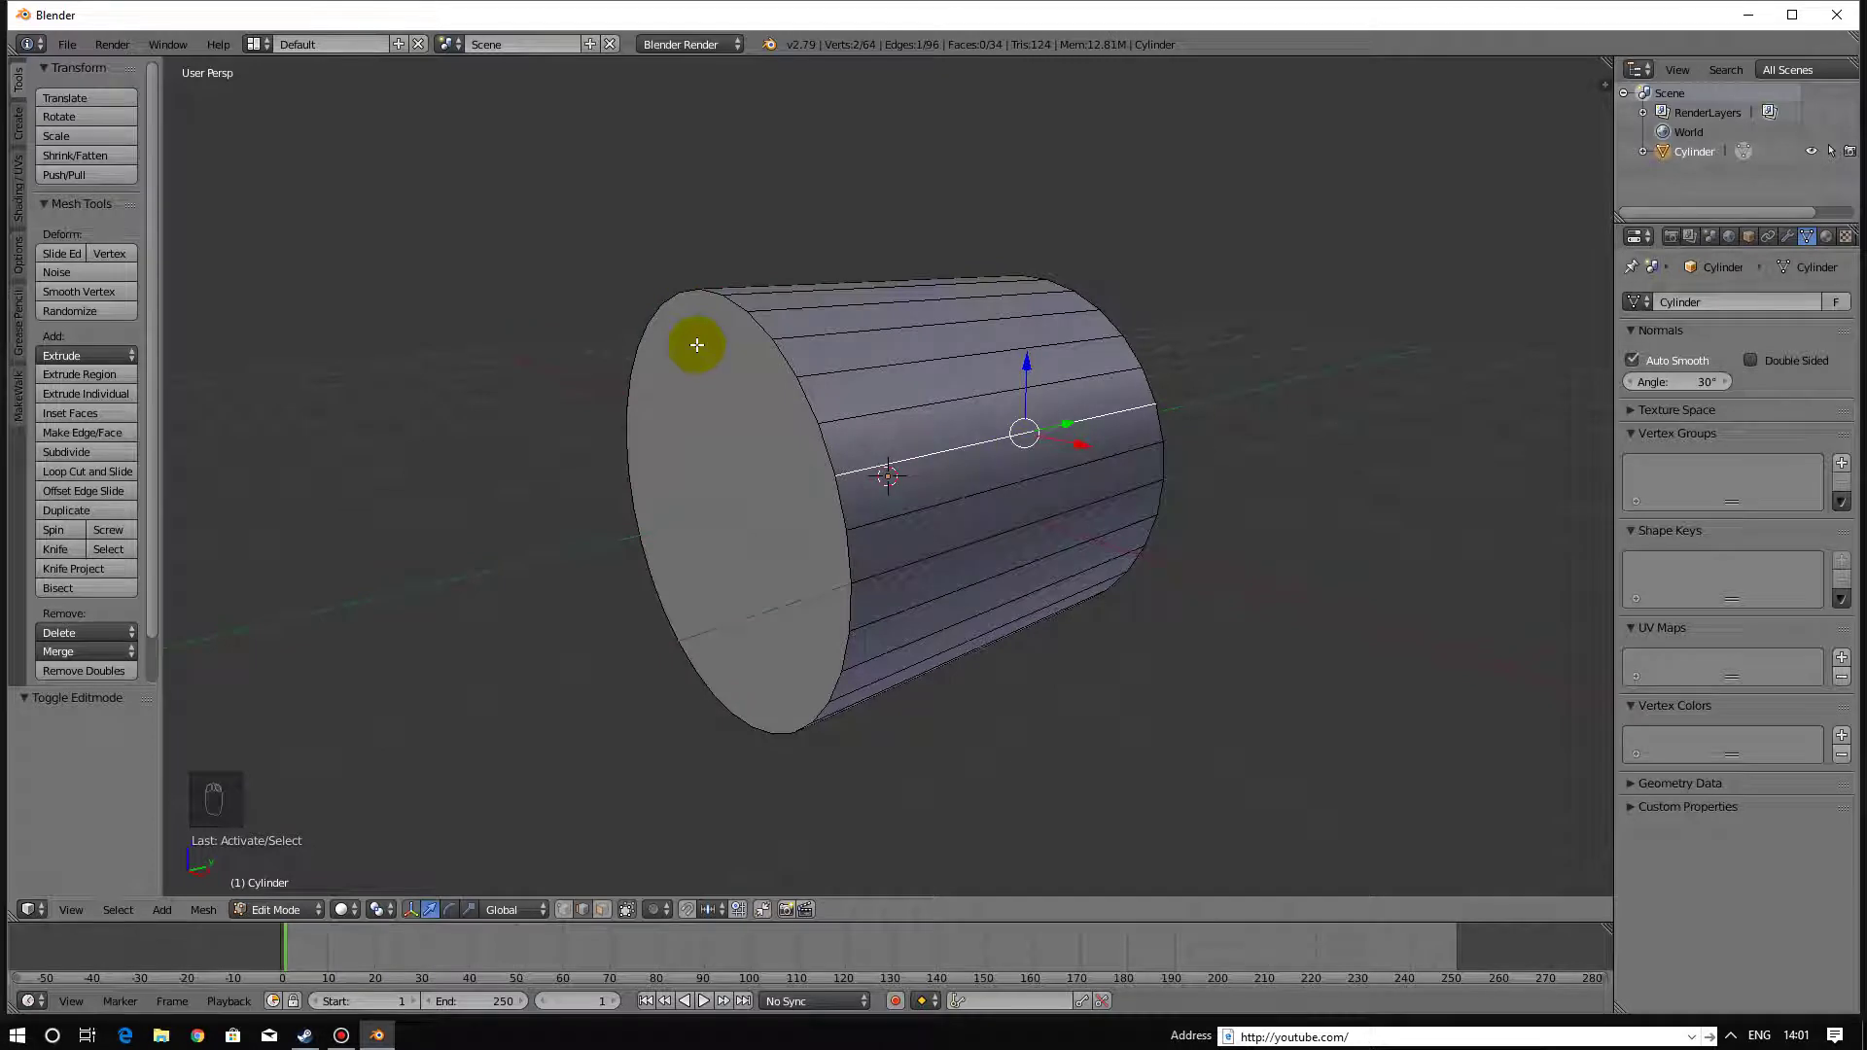
key(ctrl+e)
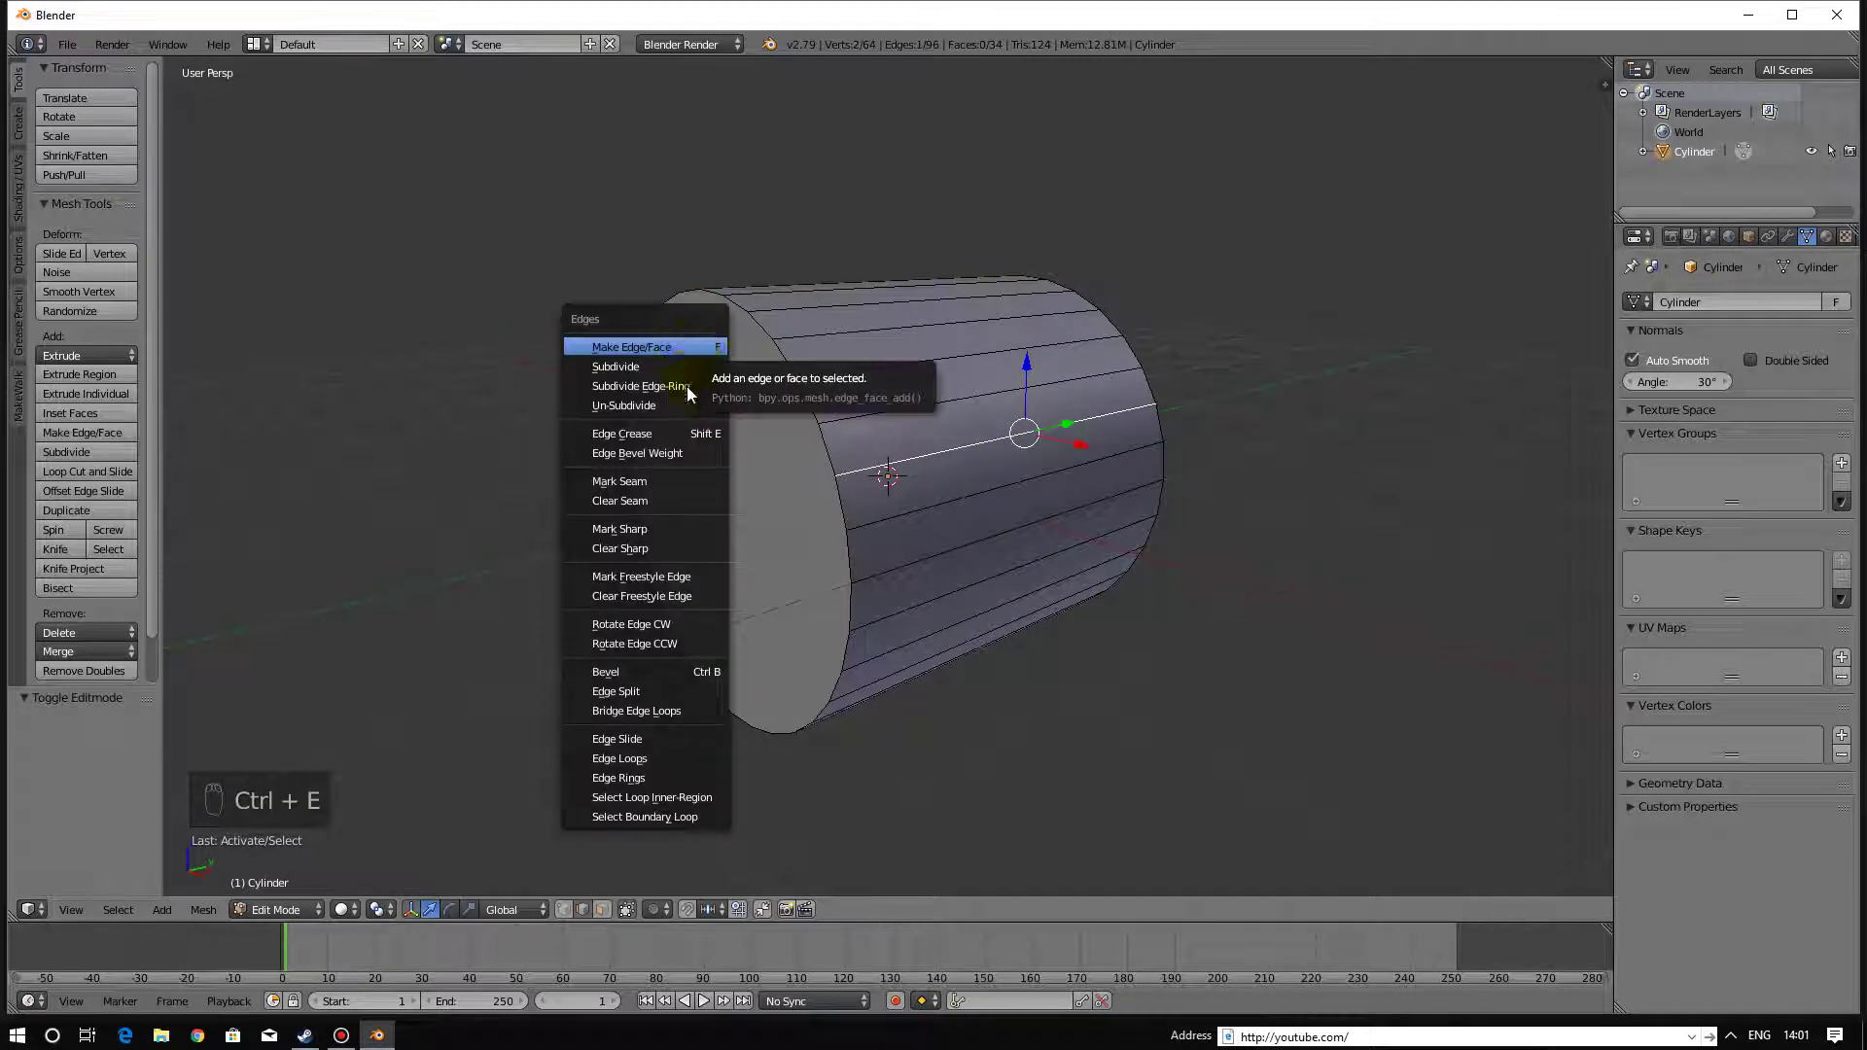
click(650, 531)
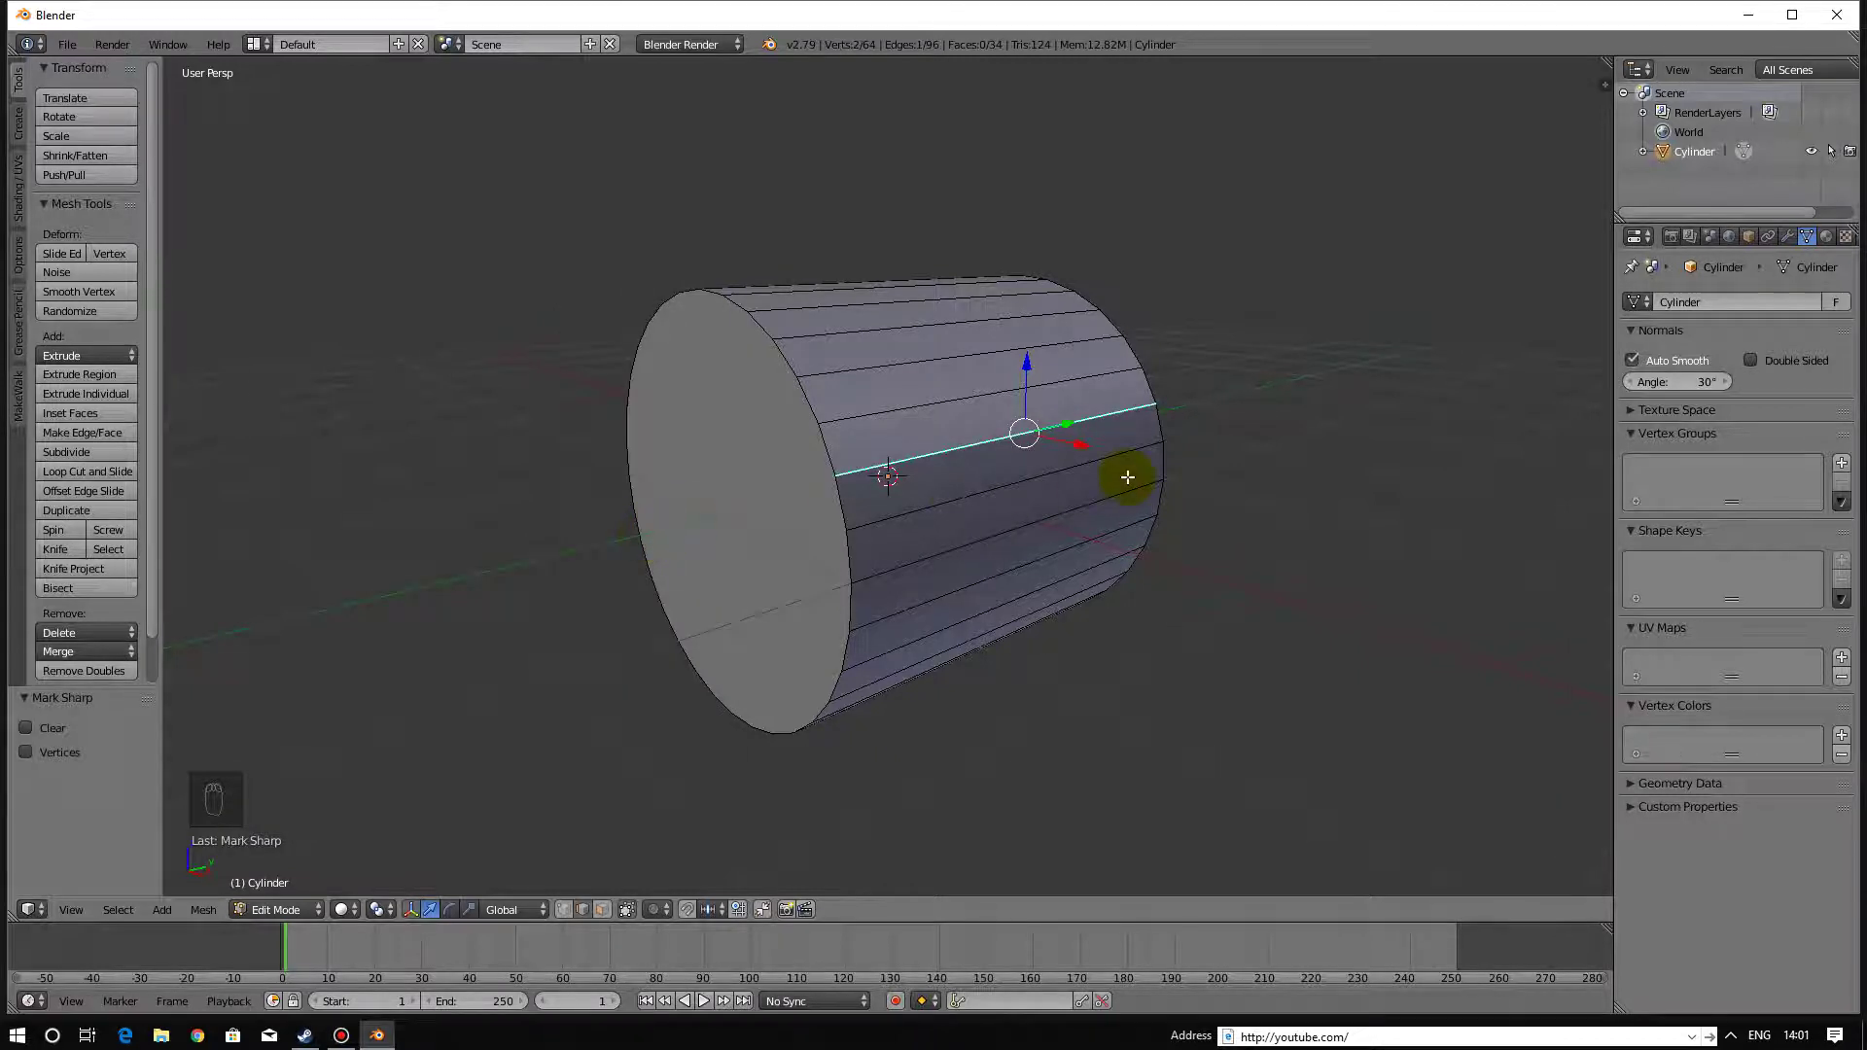
key(Tab)
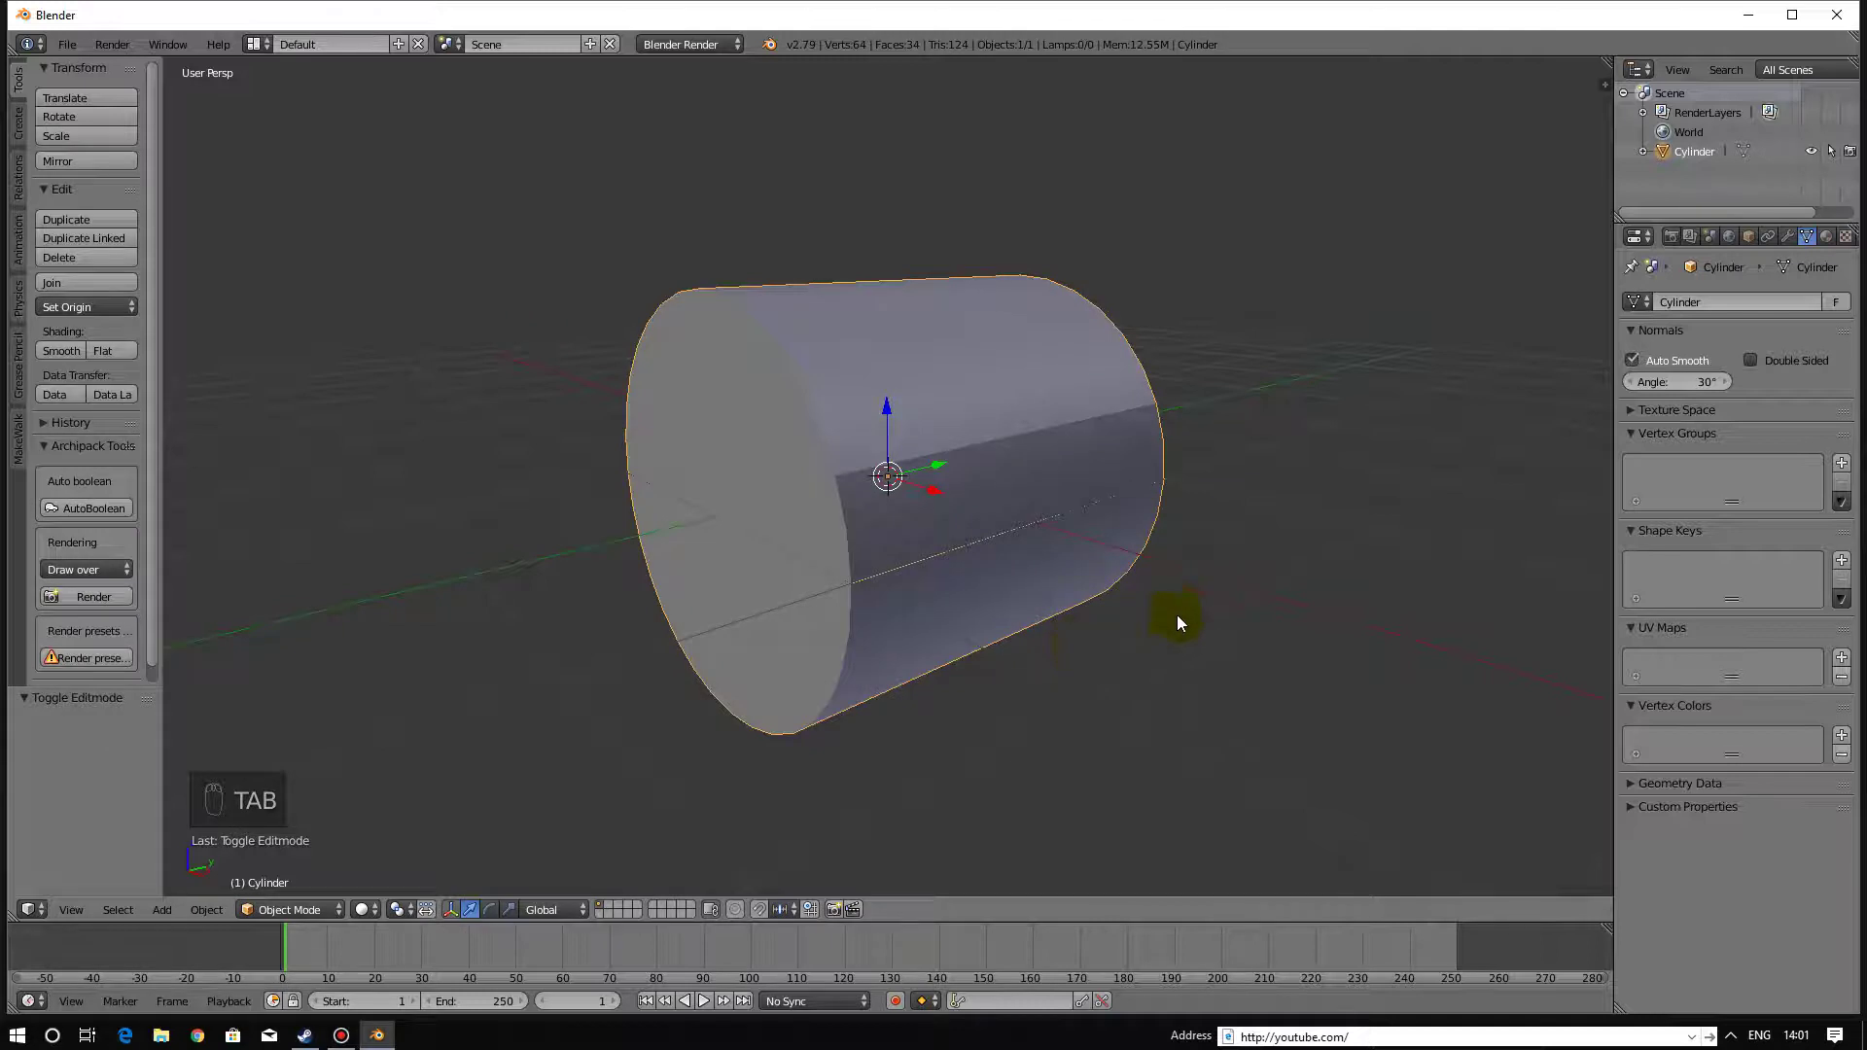
Clear the sharp mark on the lengthwise side edge so the cylinder shades smoothly again.
mouse_move(1177, 615)
middle_down()
mouse_move(1104, 638)
mouse_move(954, 612)
mouse_move(1080, 616)
mouse_move(1263, 572)
mouse_move(1212, 591)
middle_up()
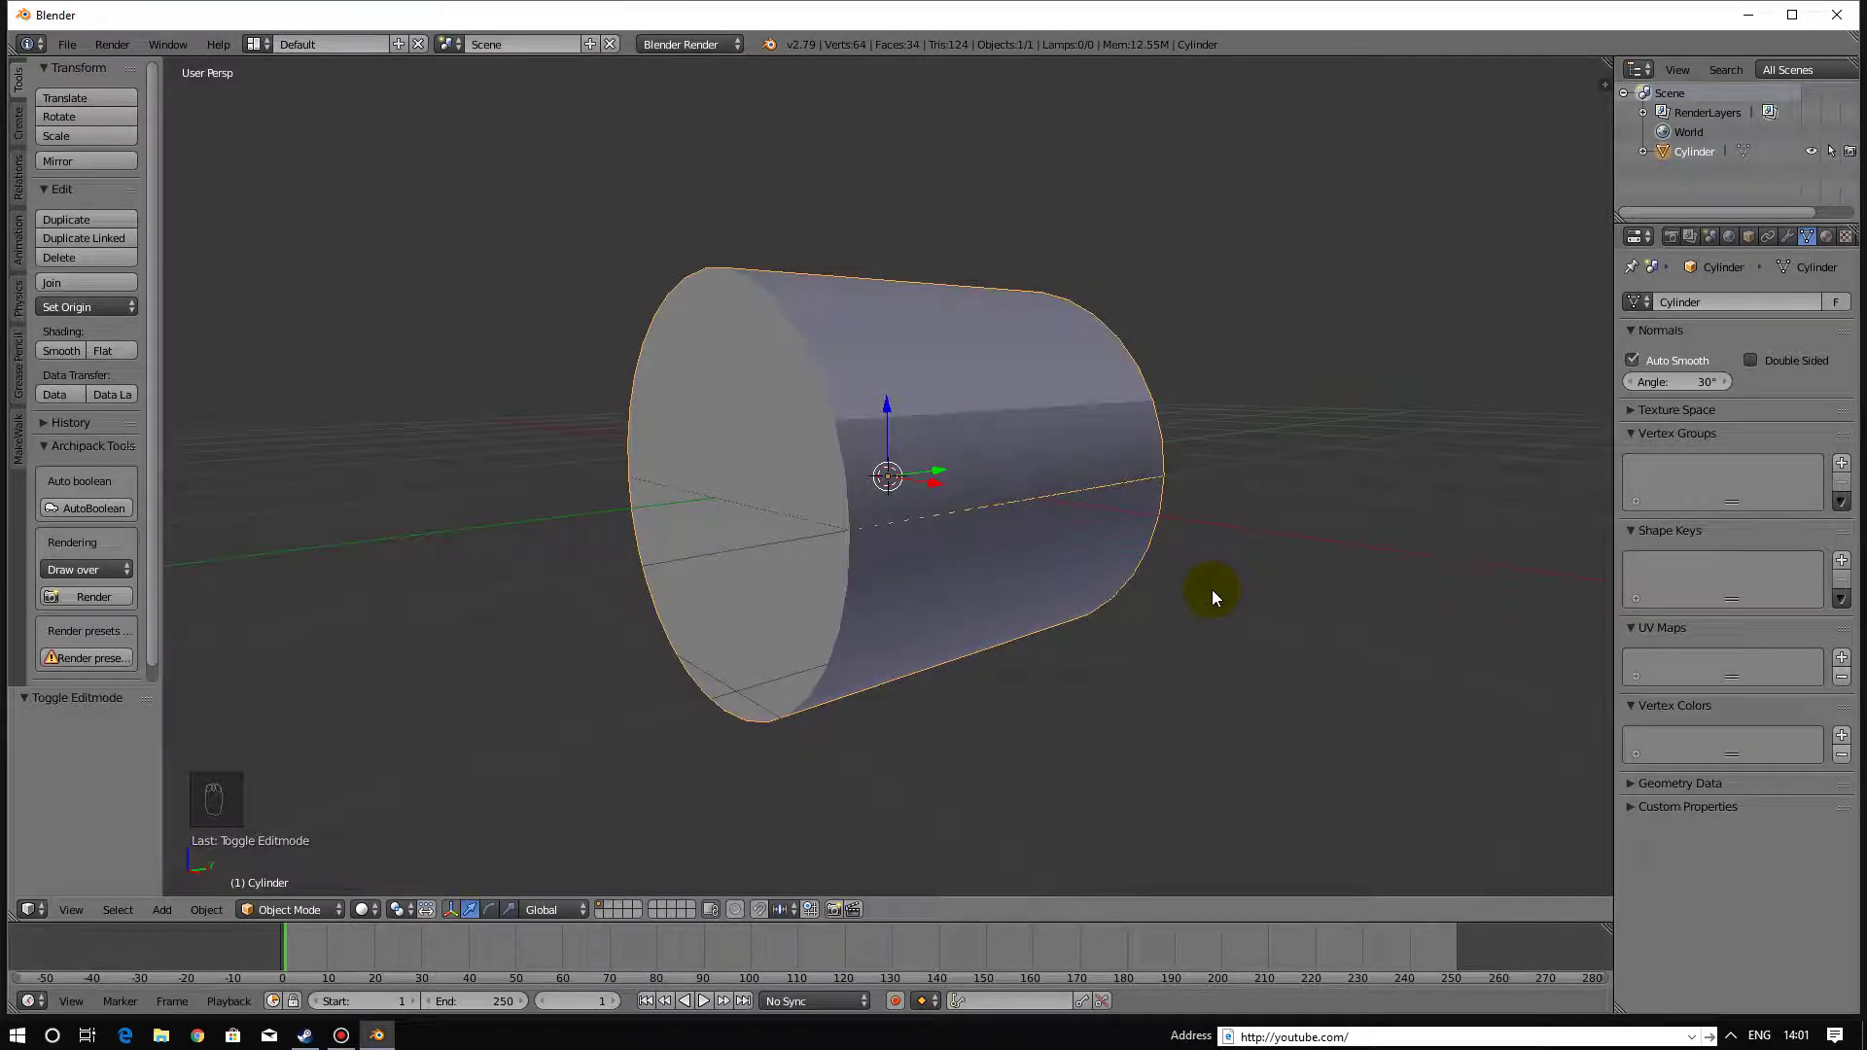
key(Tab)
right_click(1009, 389)
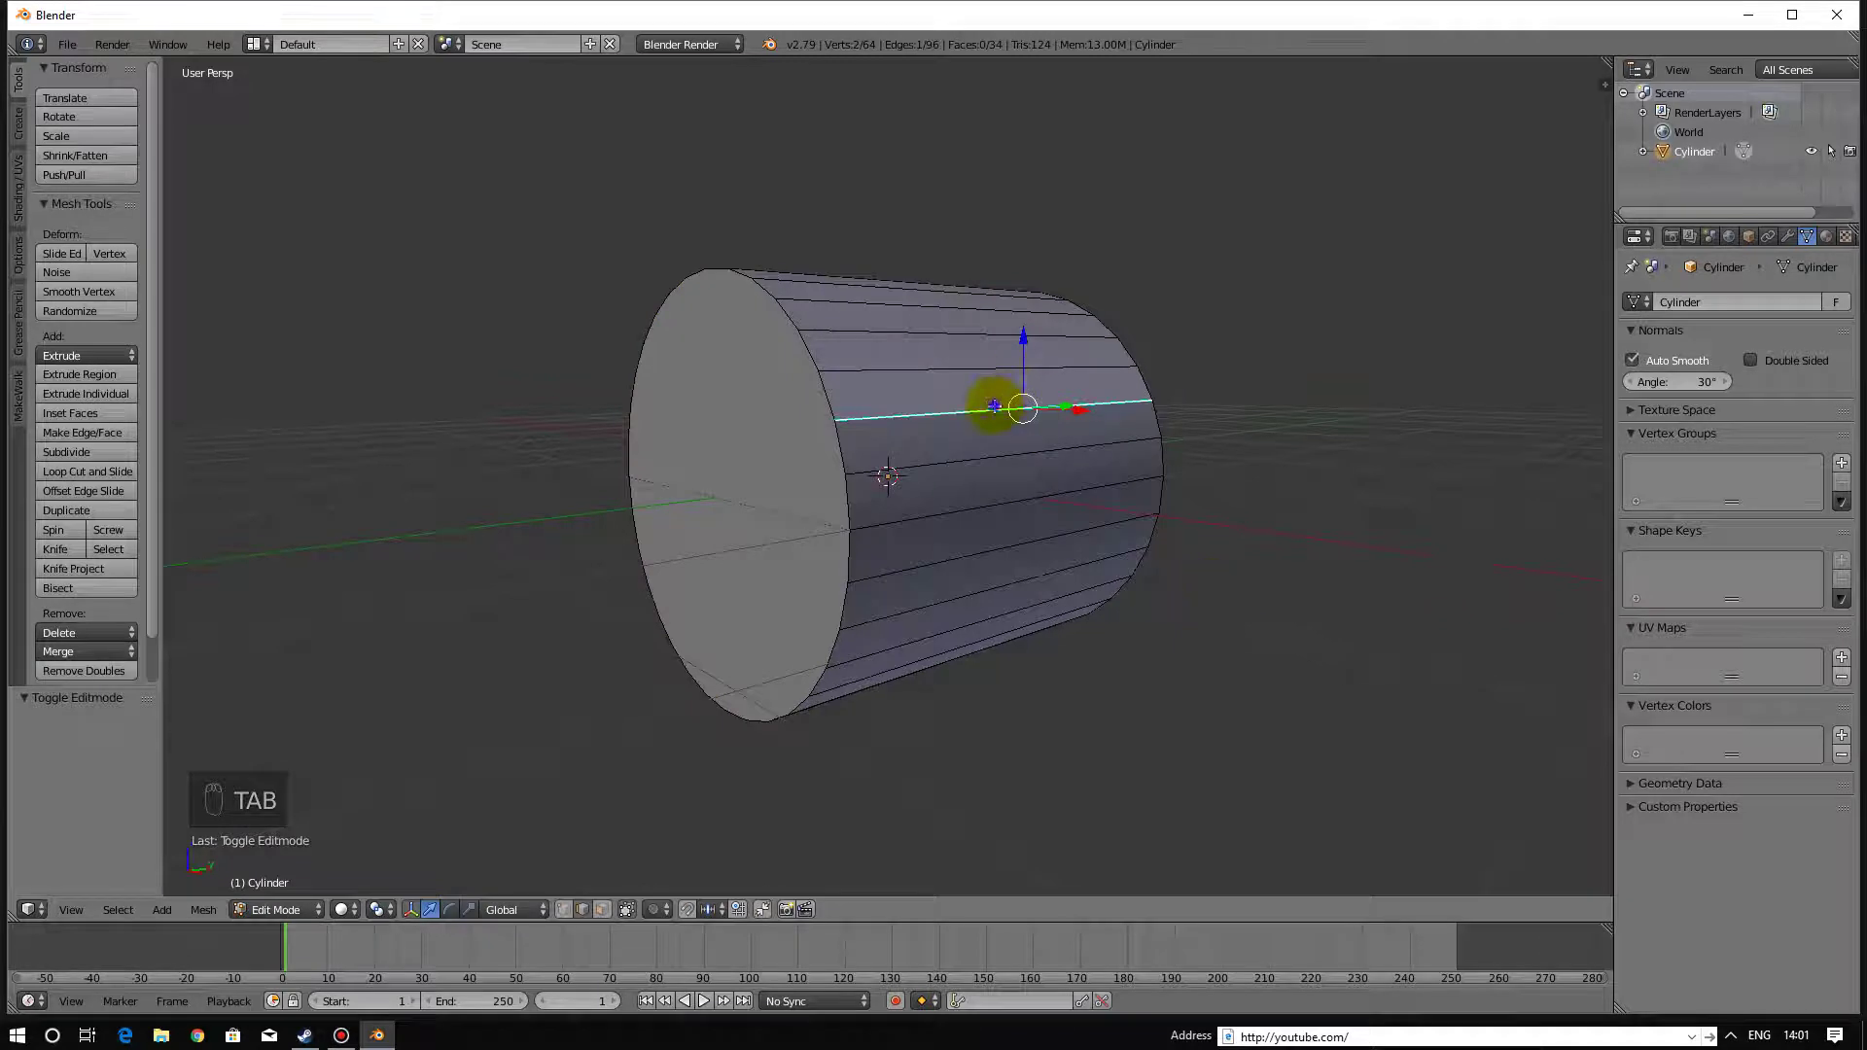
key(ctrl+e)
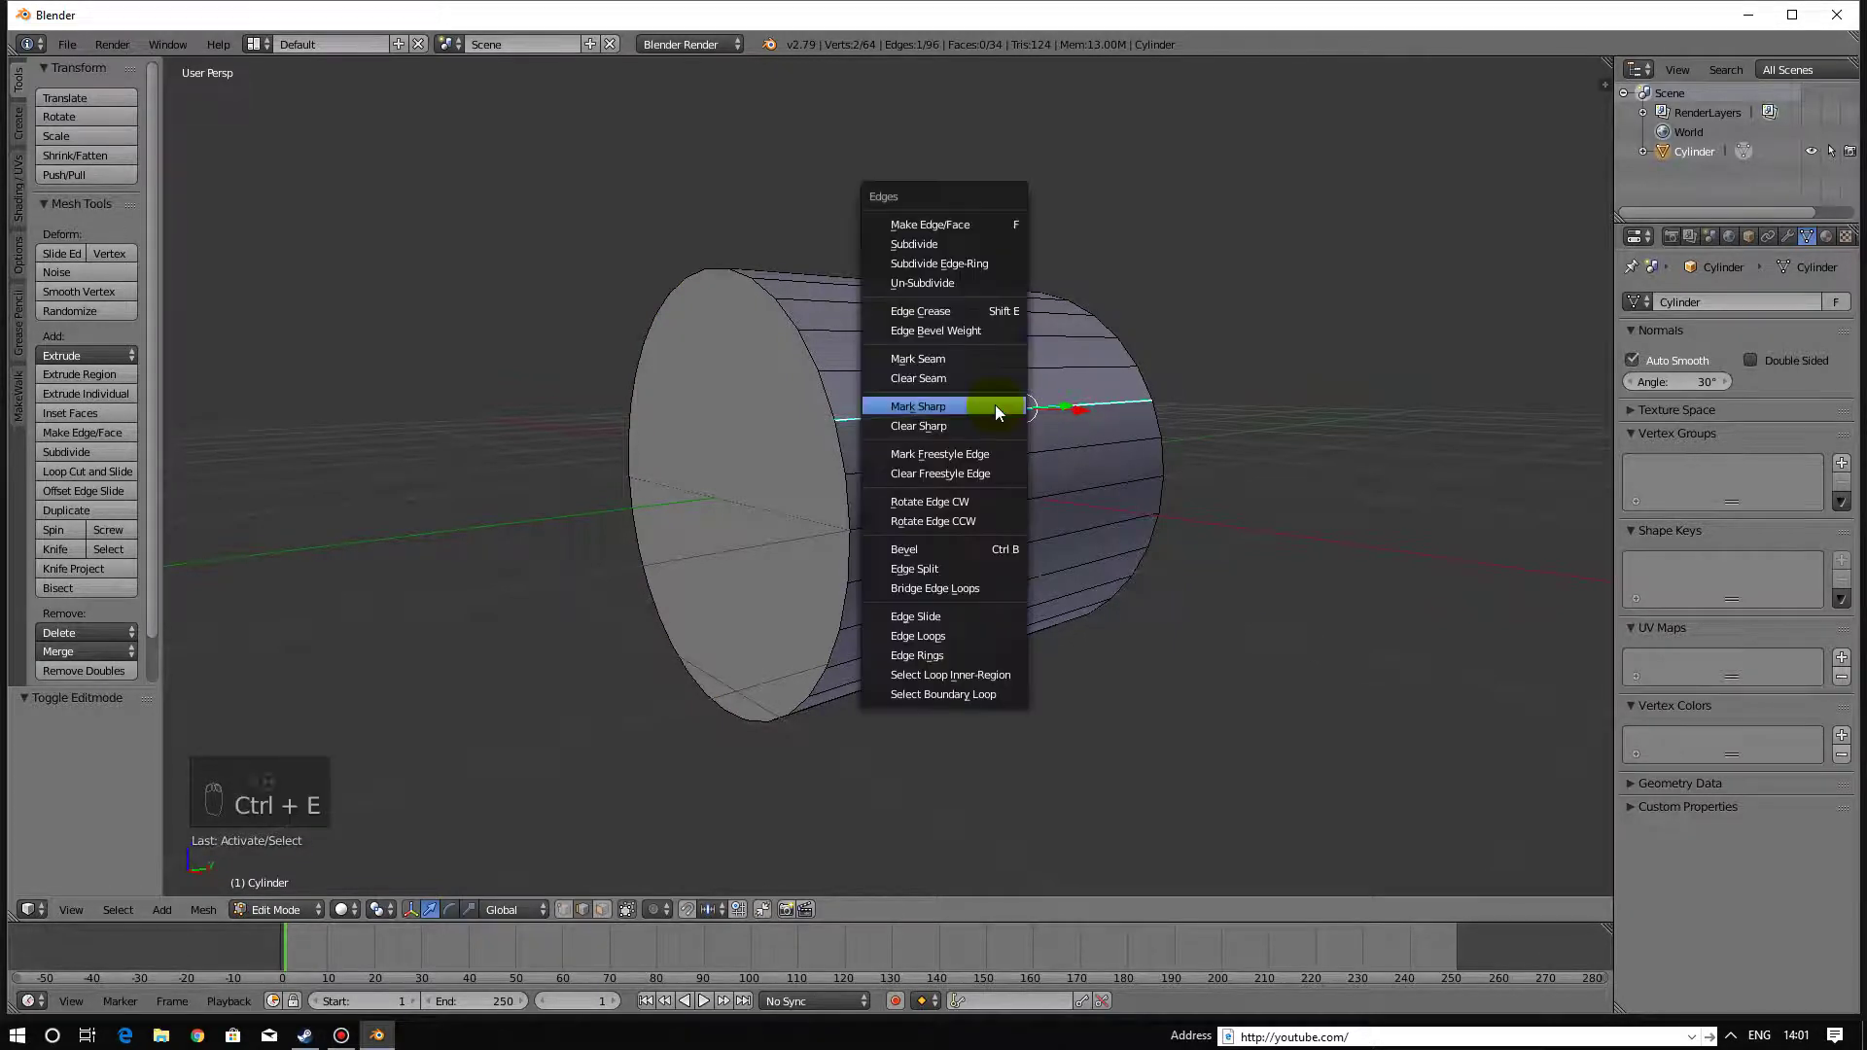
click(994, 413)
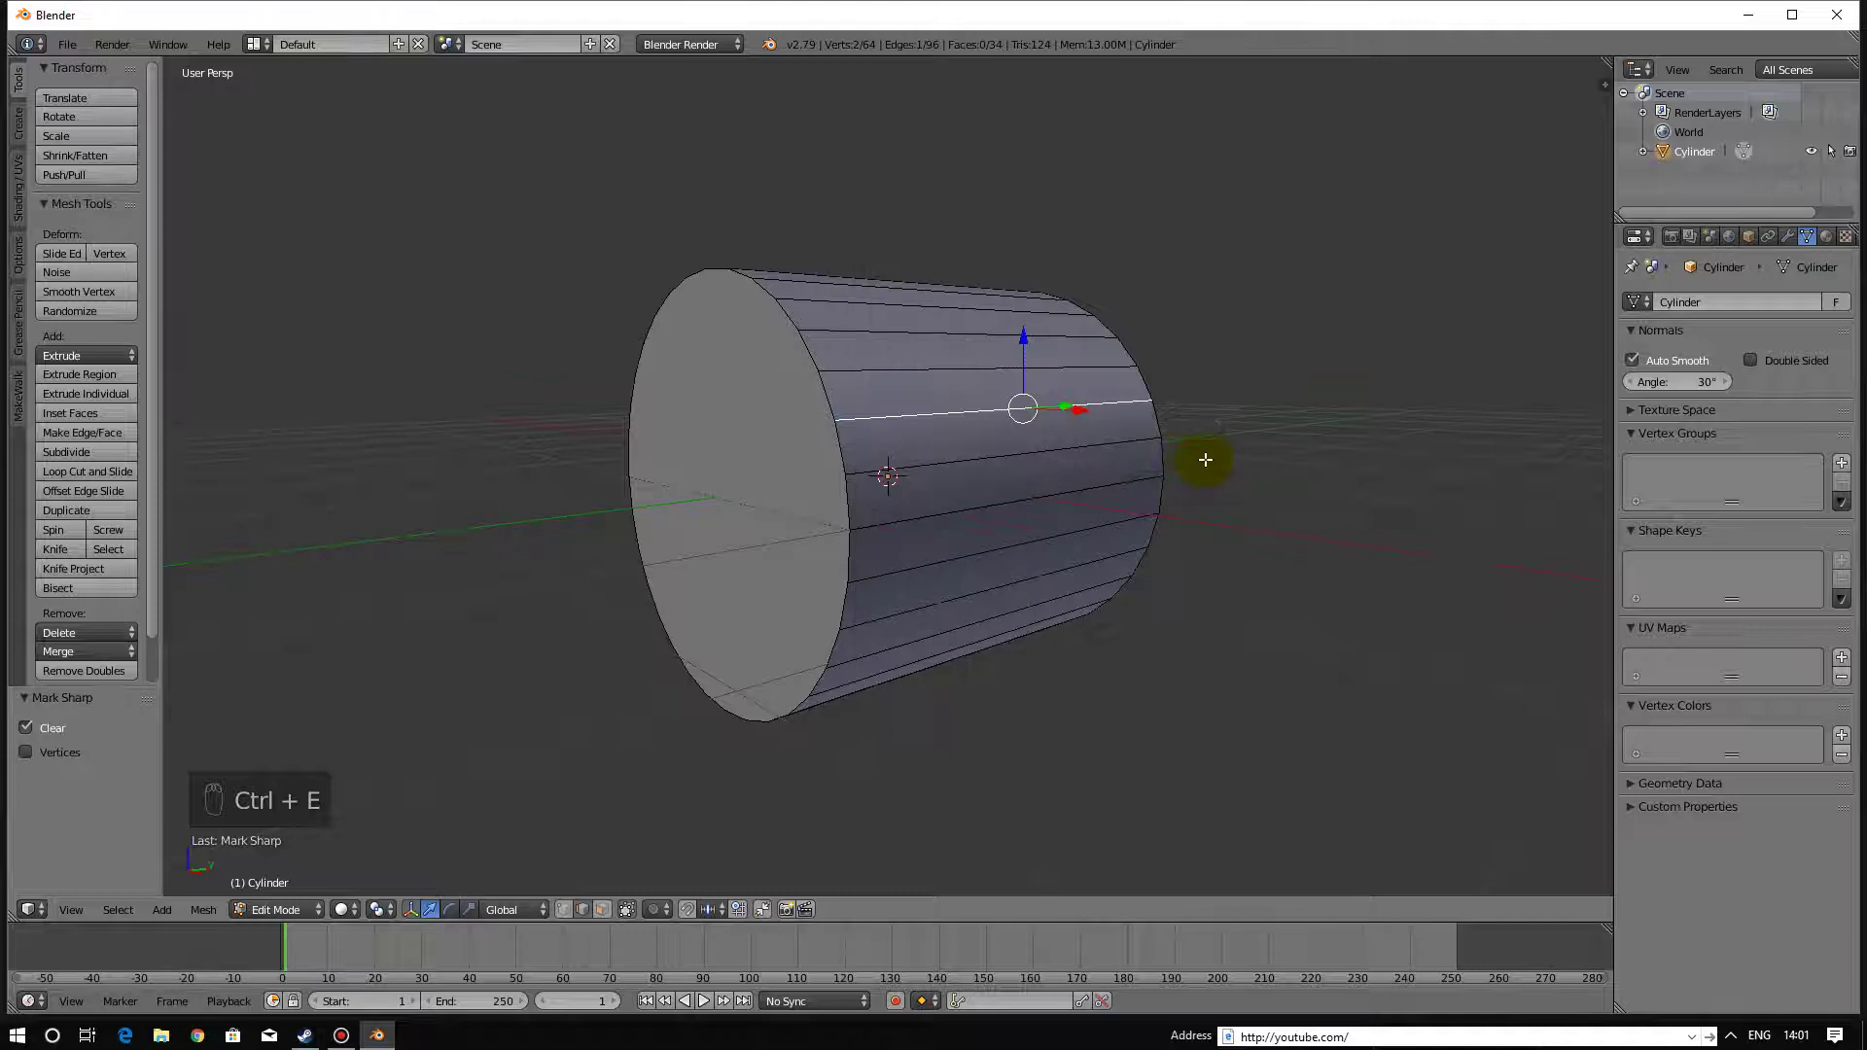
key(Tab)
middle_drag(1205, 466, 1155, 430)
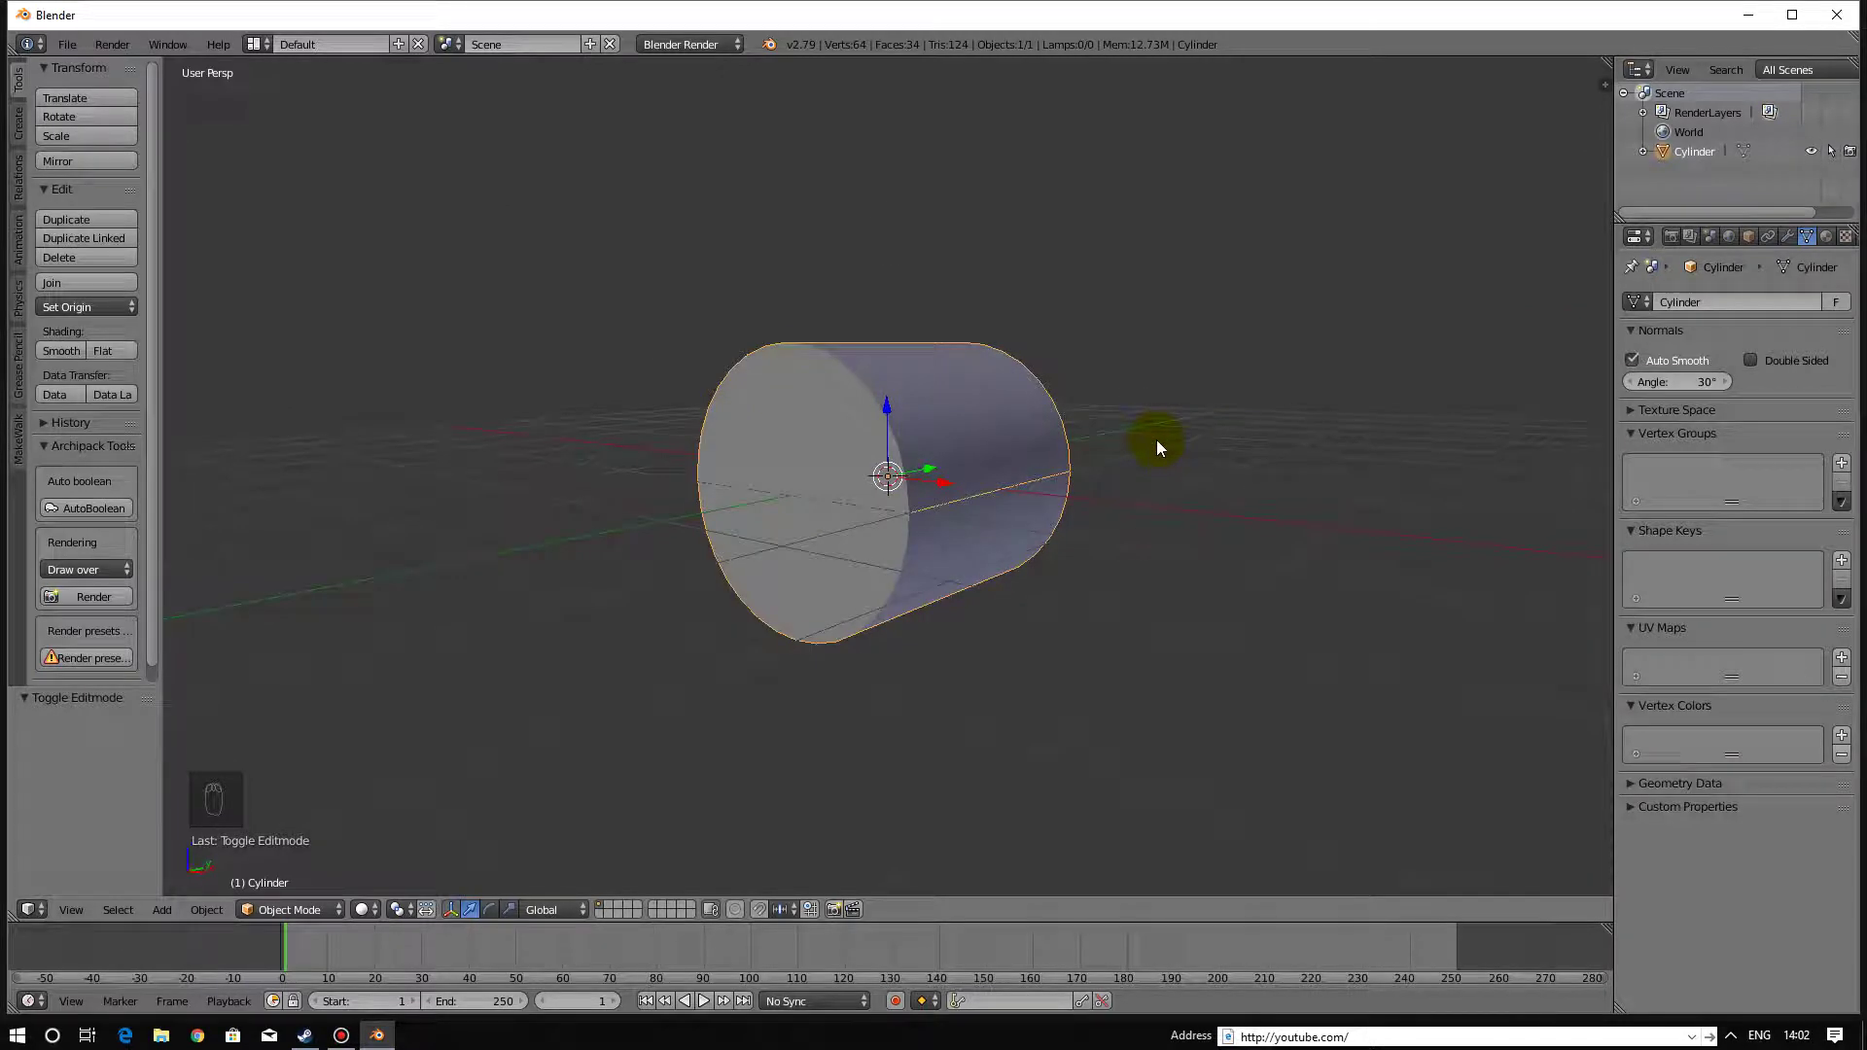
Add a centred loop cut around the middle of the cylinder.
middle_drag(1134, 434, 1041, 455)
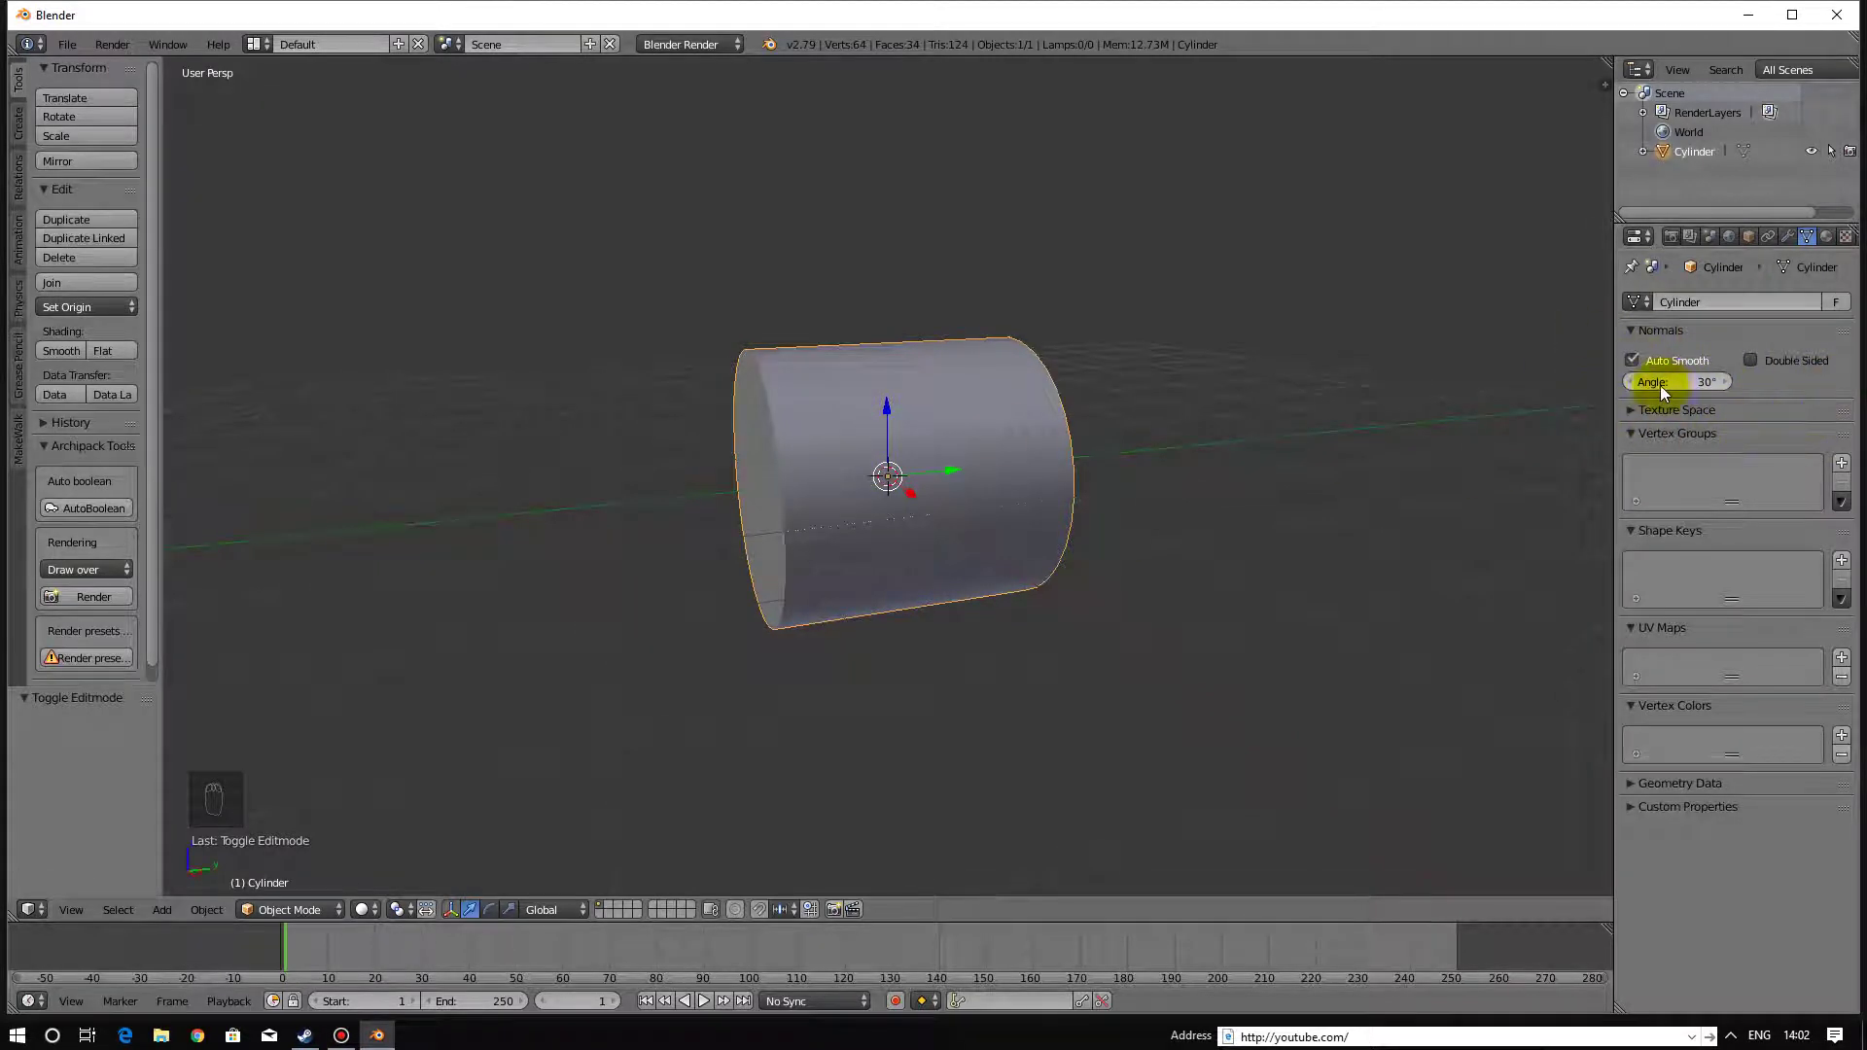
key(Tab)
right_click(912, 456)
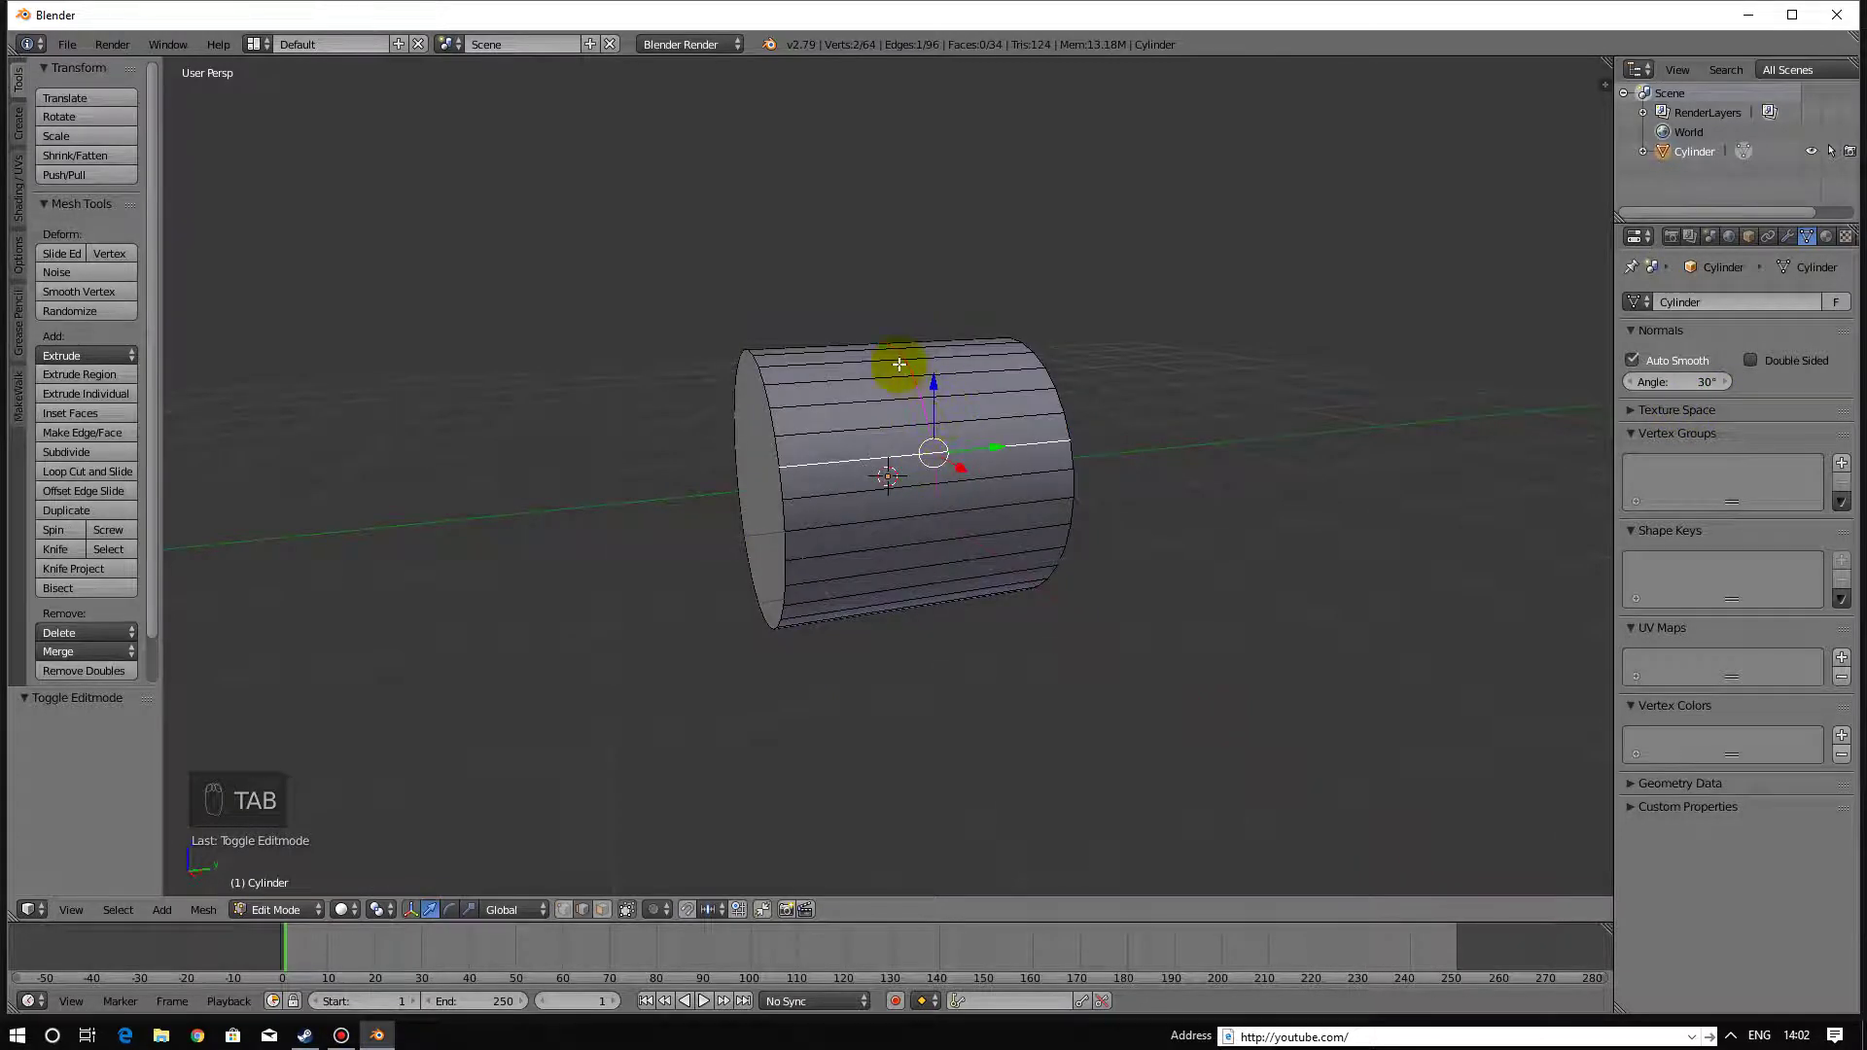
key(ctrl+r)
click(888, 363)
right_click(936, 643)
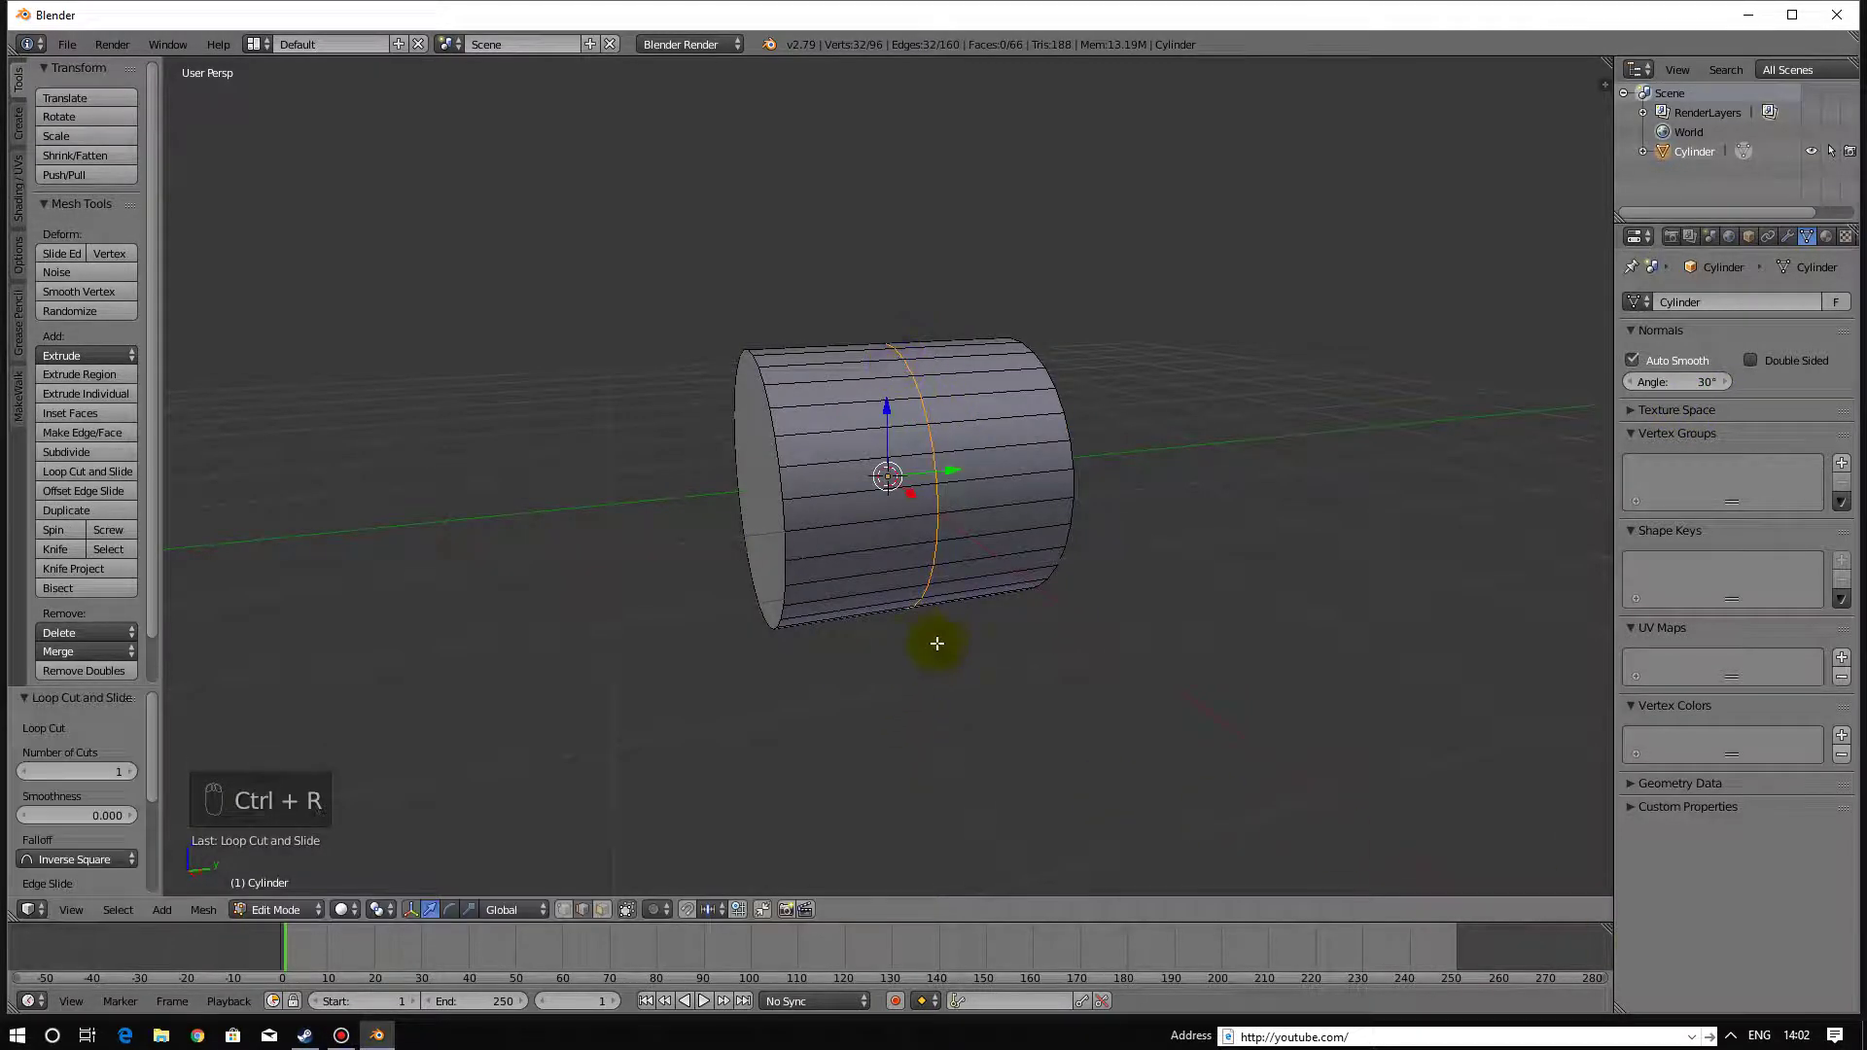
Scale one end cap down to 0.543 so the cylinder tapers toward it.
middle_drag(936, 643, 1008, 638)
alt+right_click(865, 429)
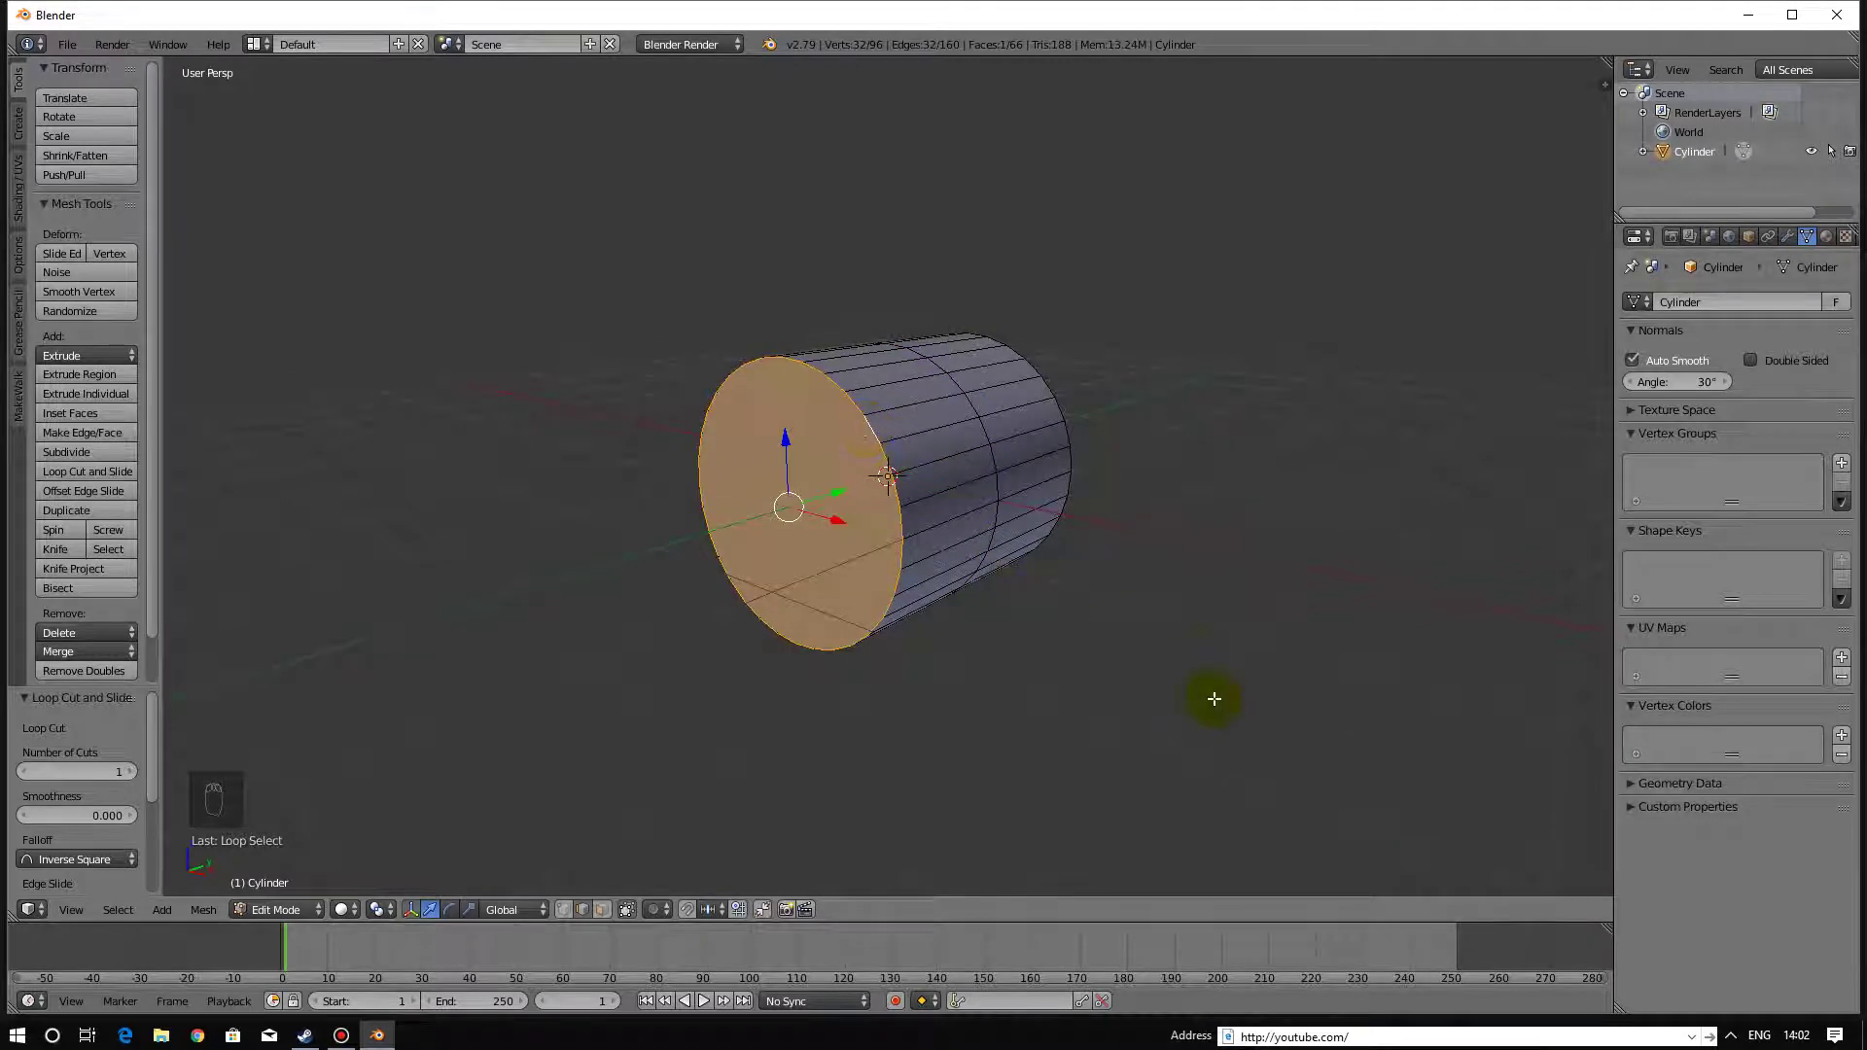
key(s)
click(1033, 568)
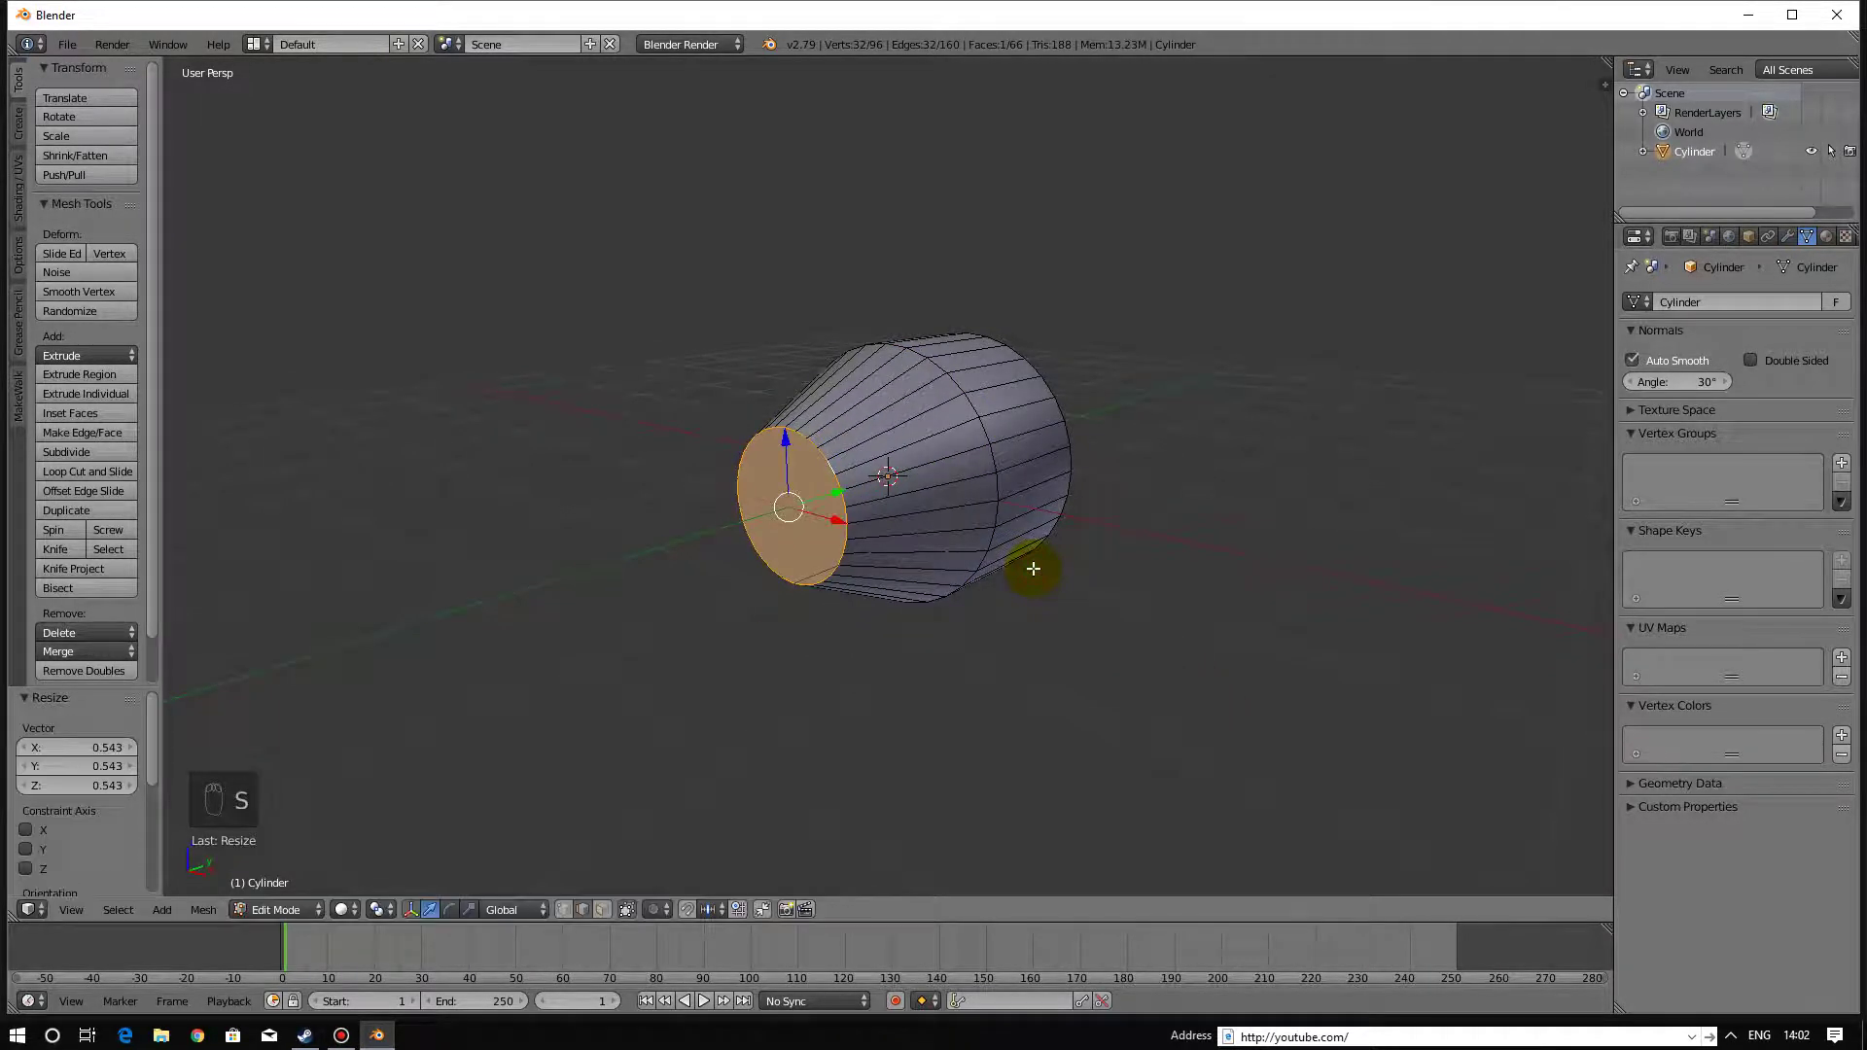
key(Tab)
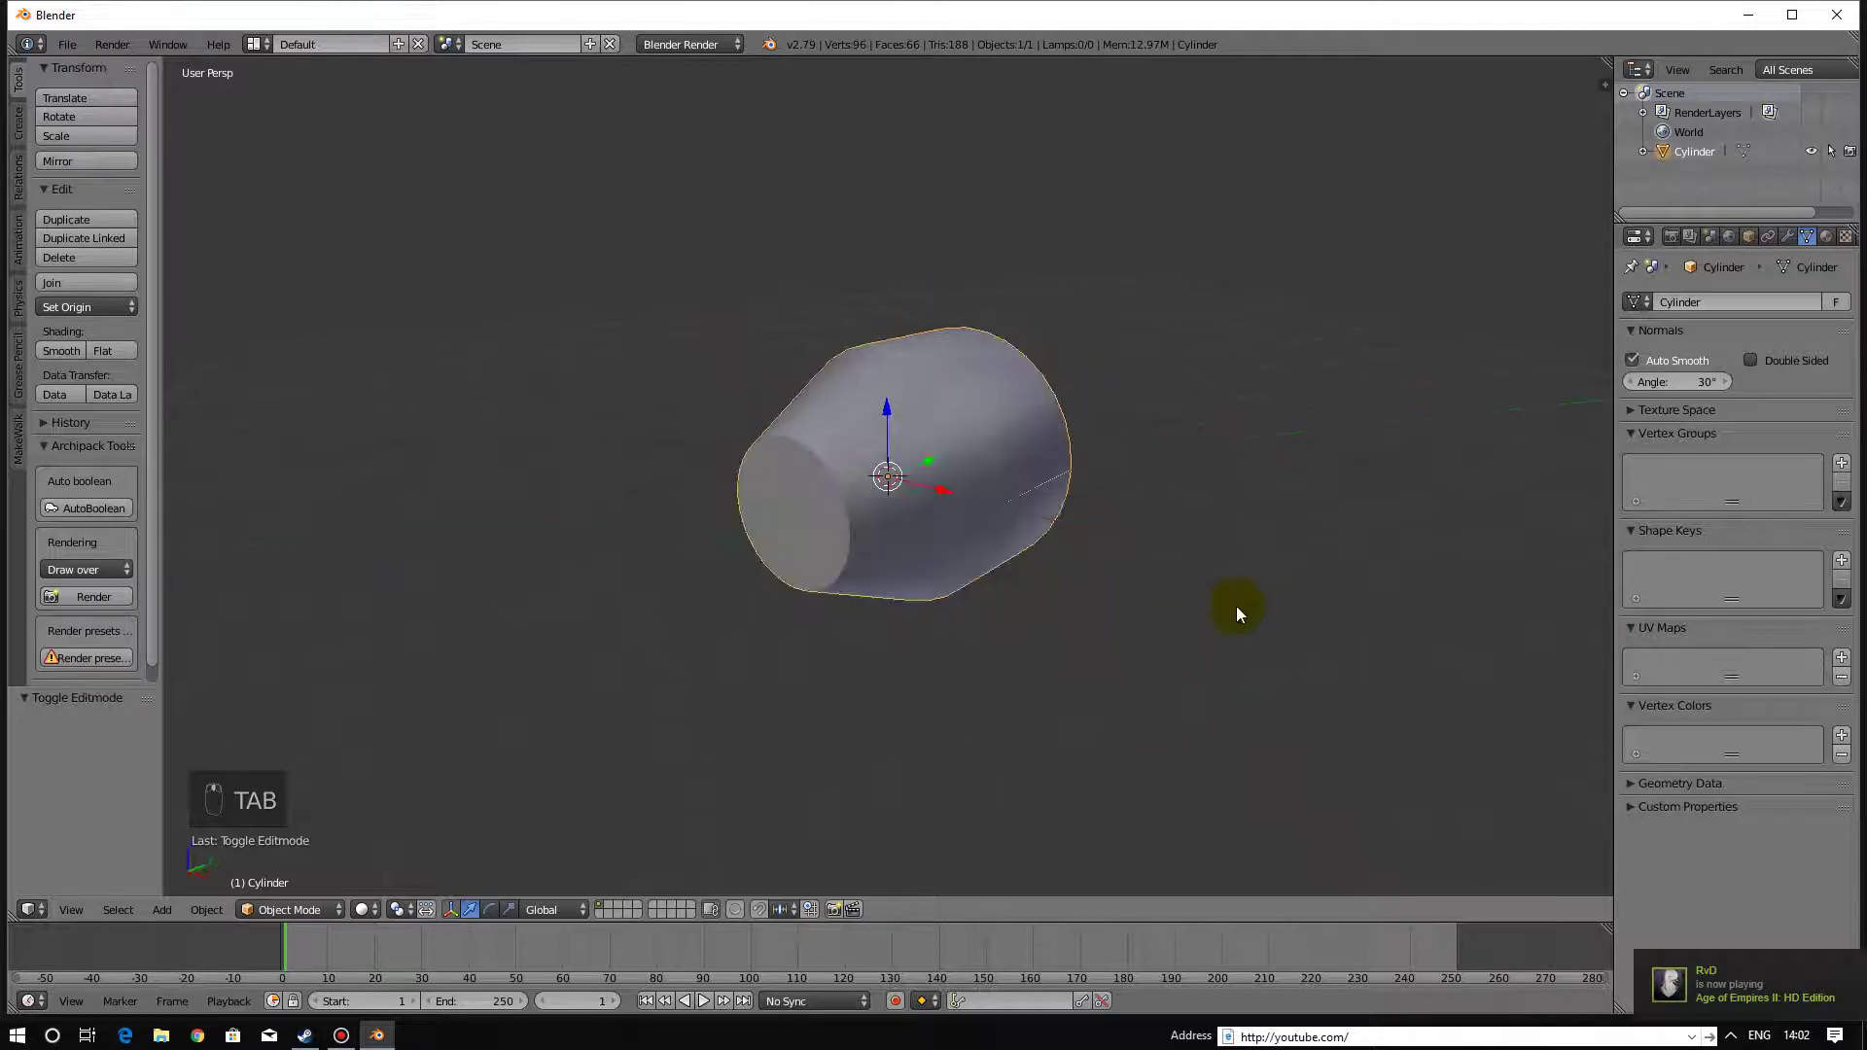
Select the middle edge loop where the taper begins and mark it sharp.
middle_drag(1235, 612, 1196, 616)
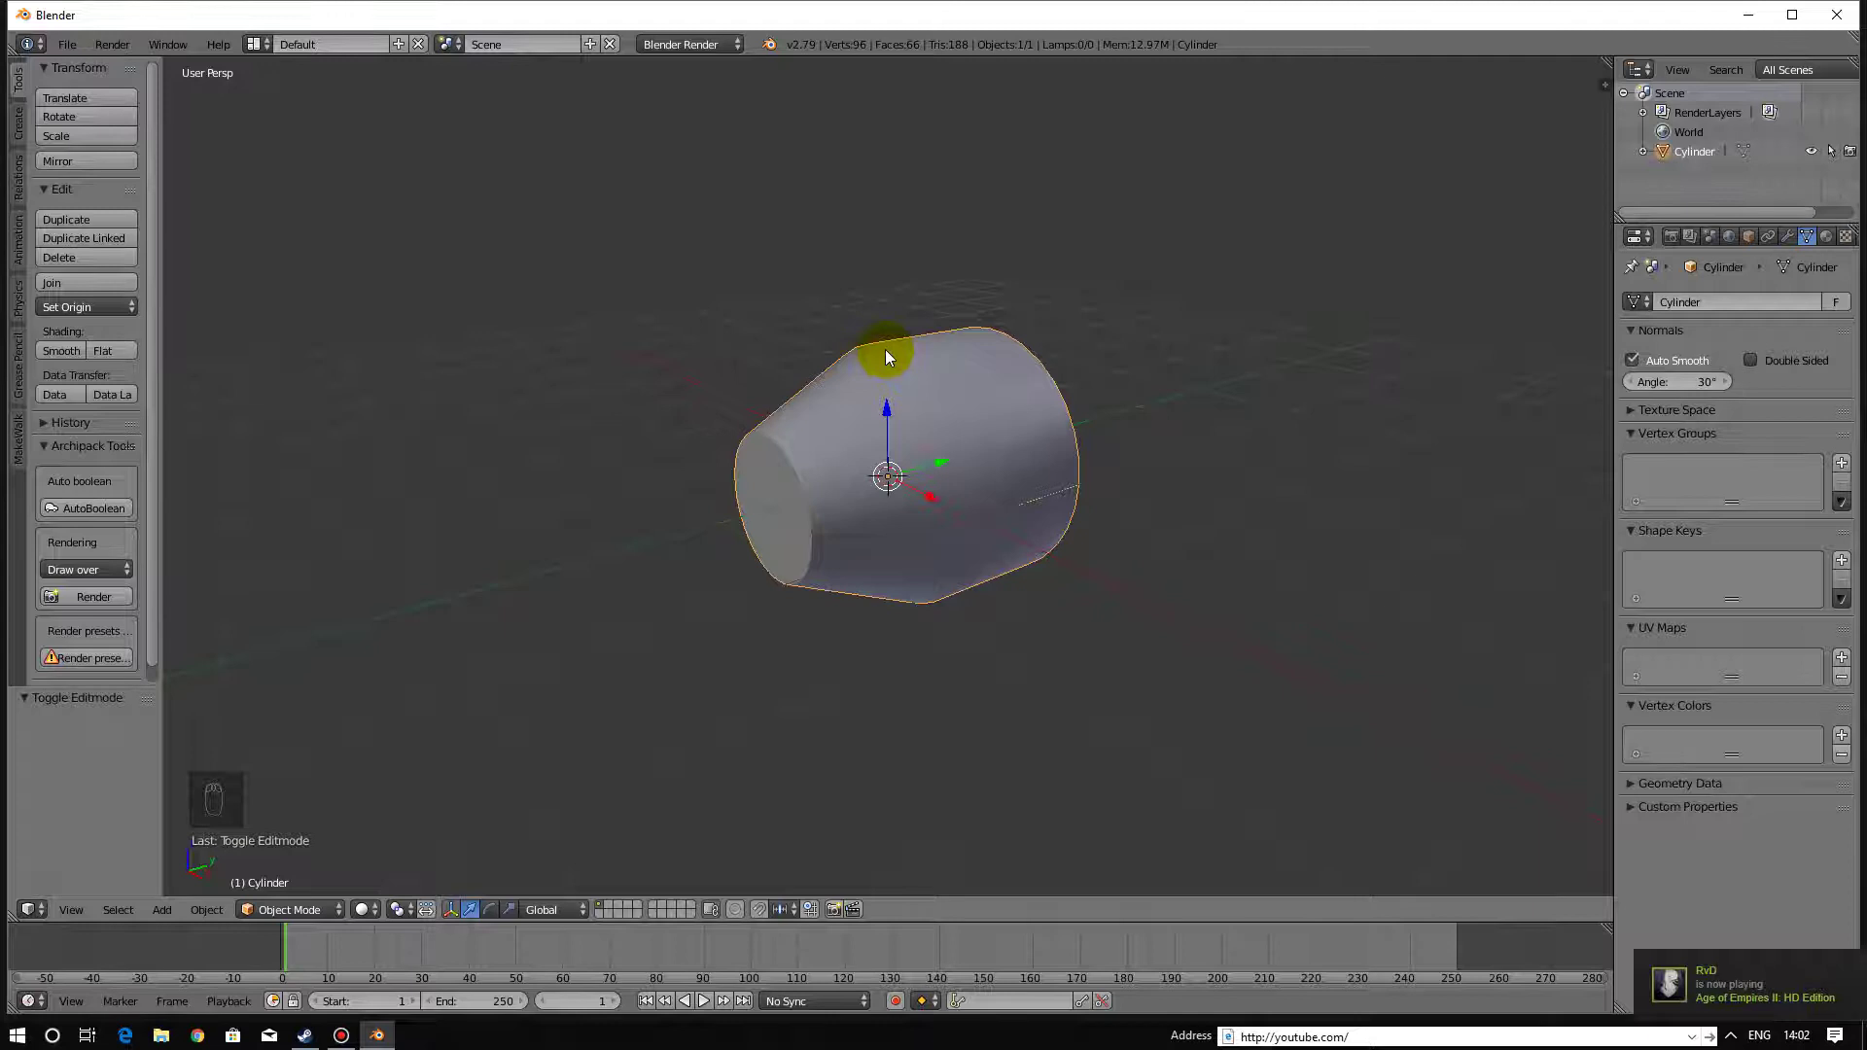
key(Tab)
alt+right_click(914, 365)
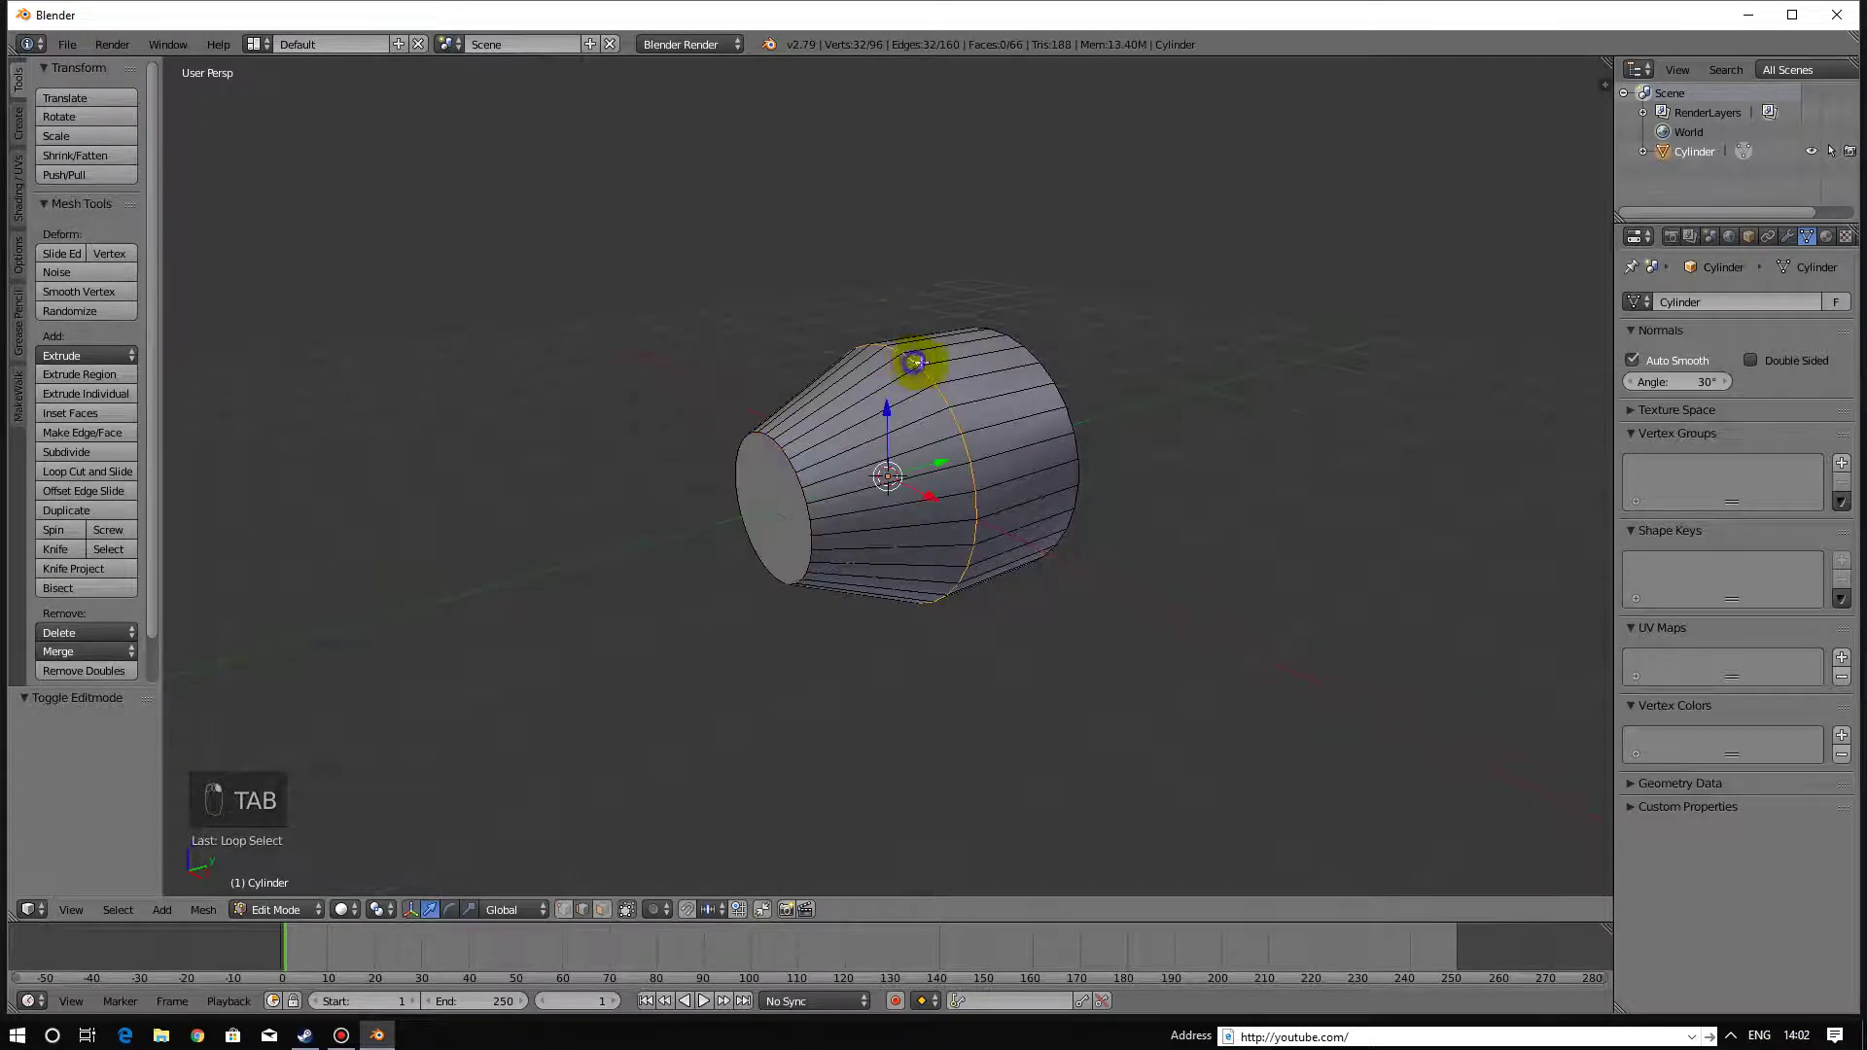
key(Tab)
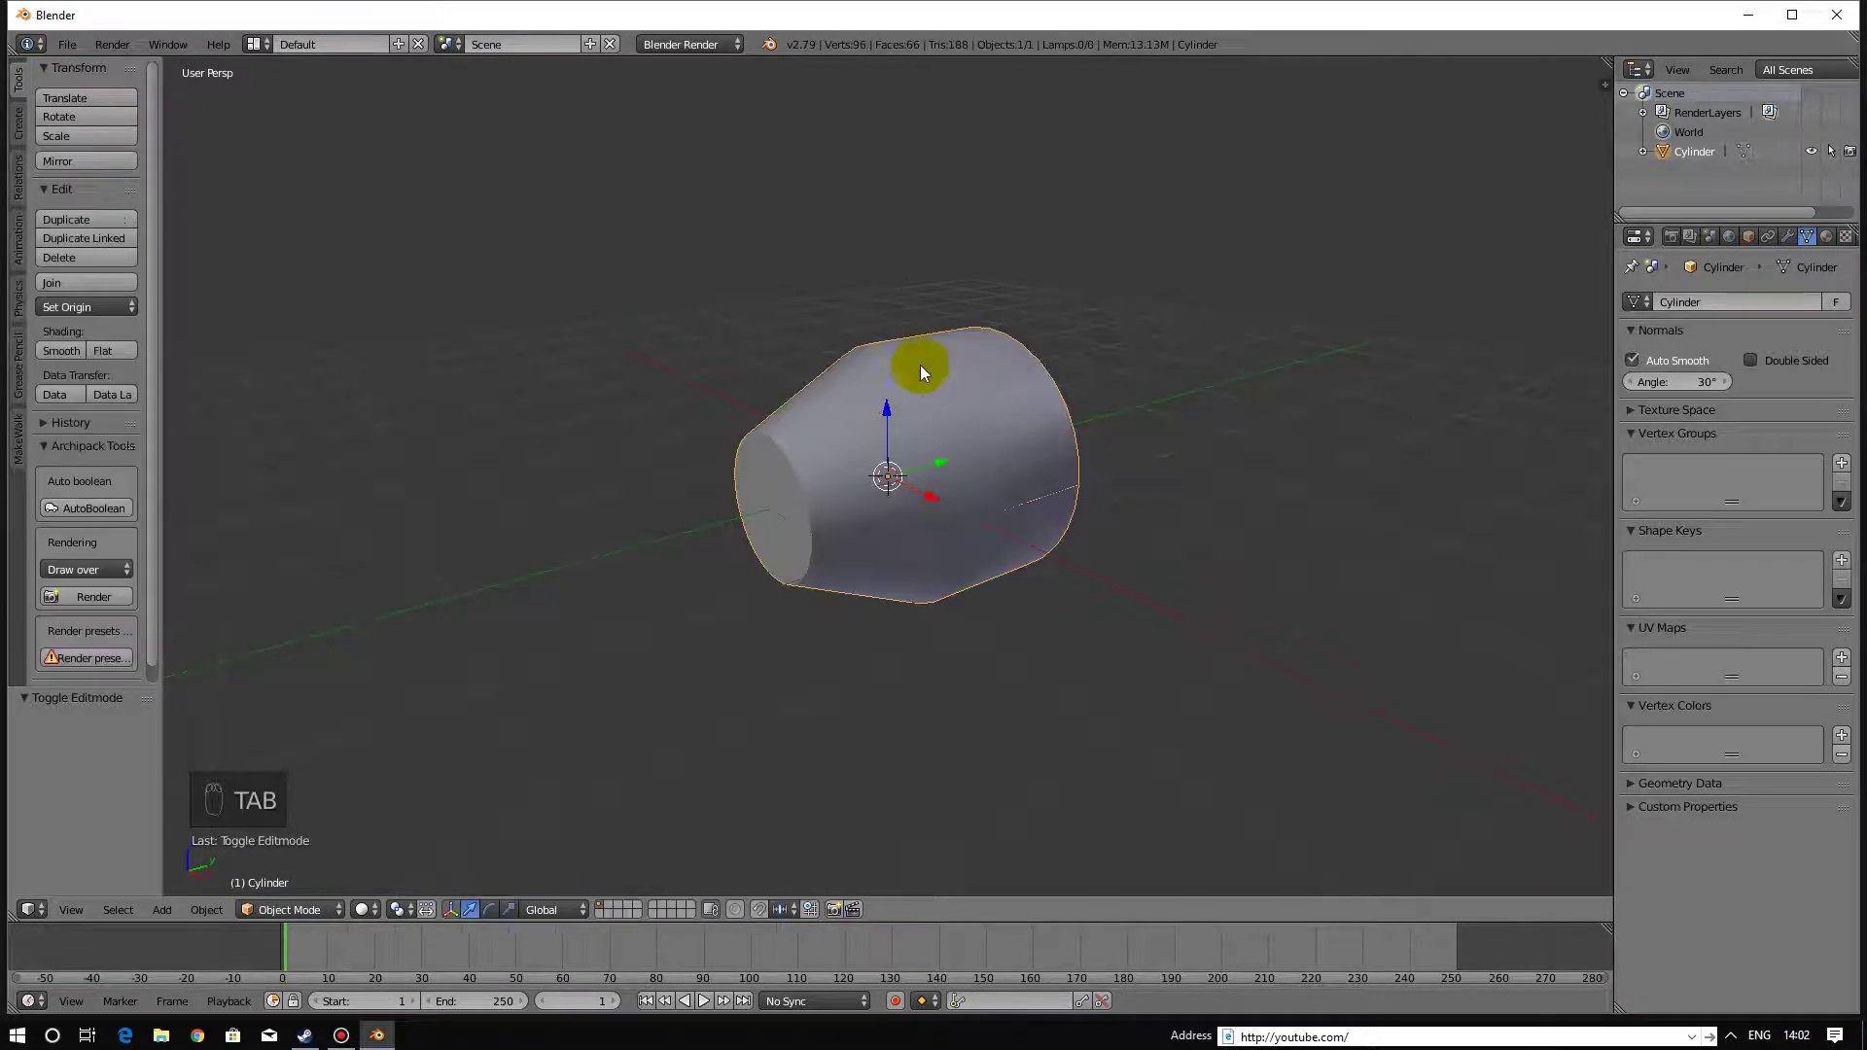
key(Tab)
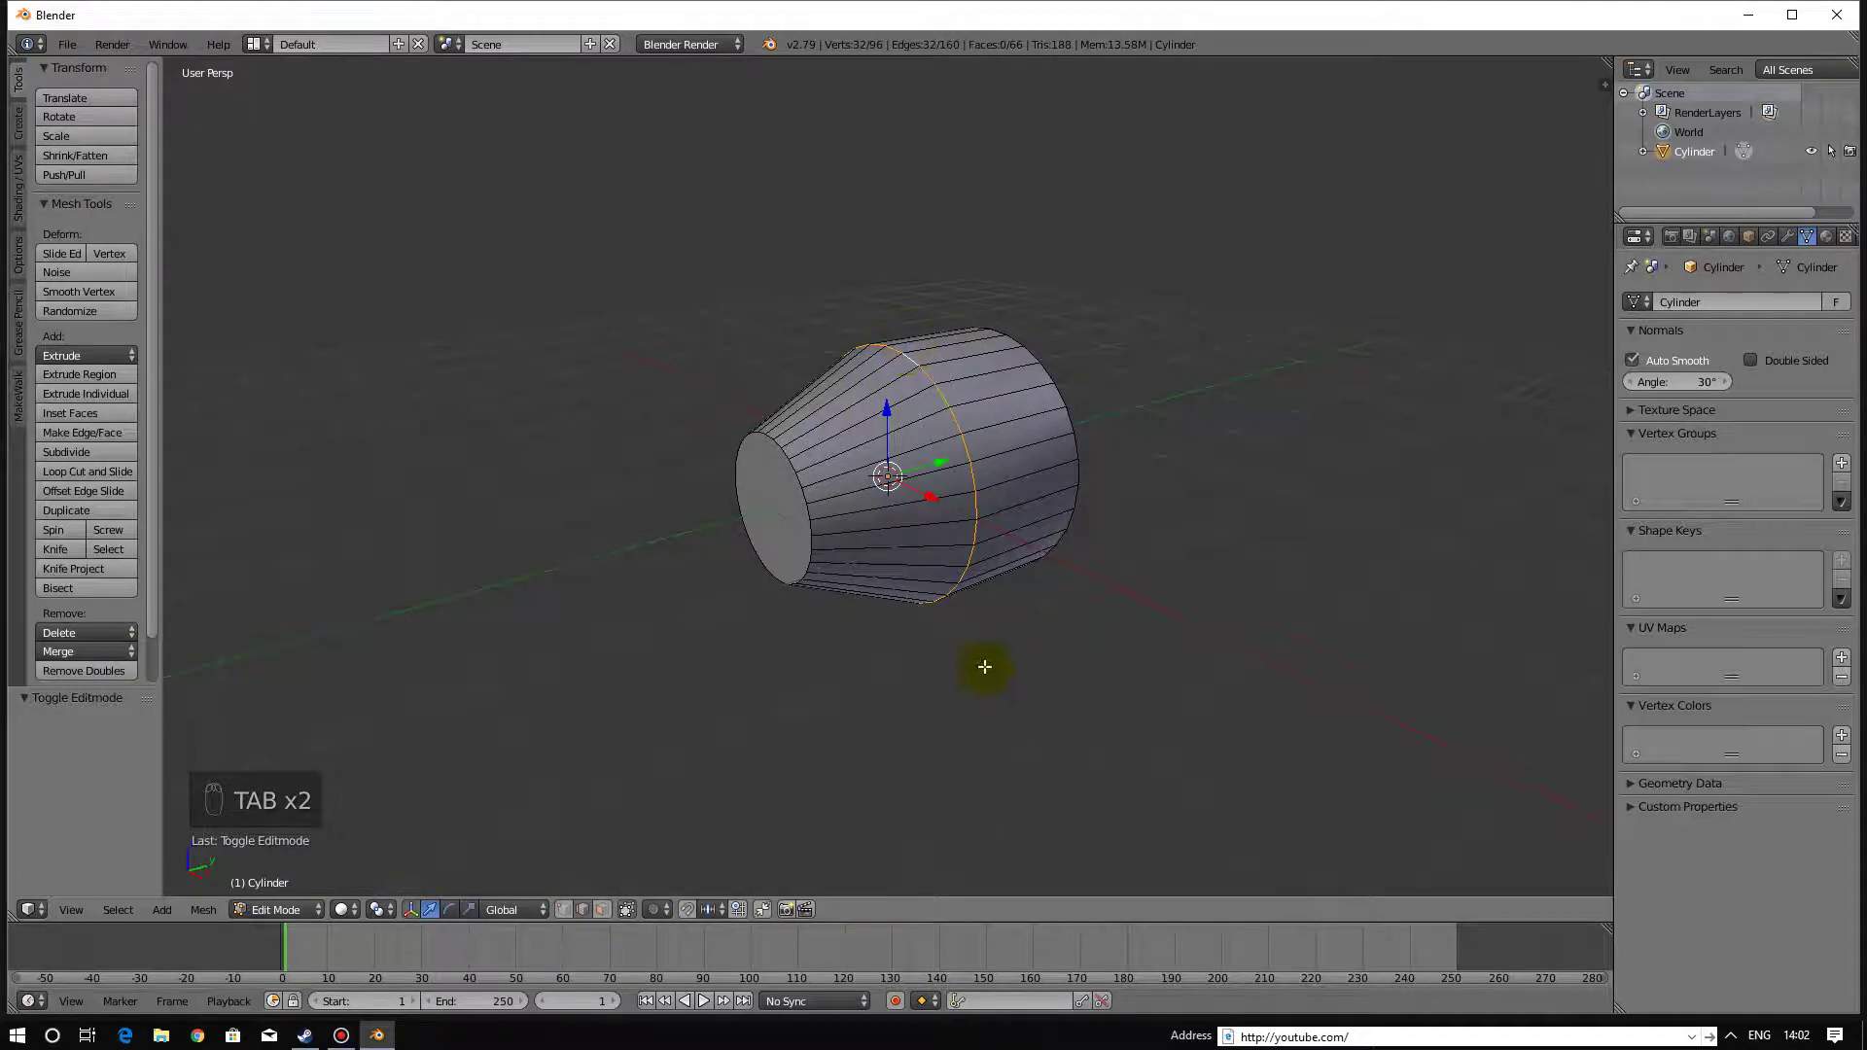
key(ctrl+e)
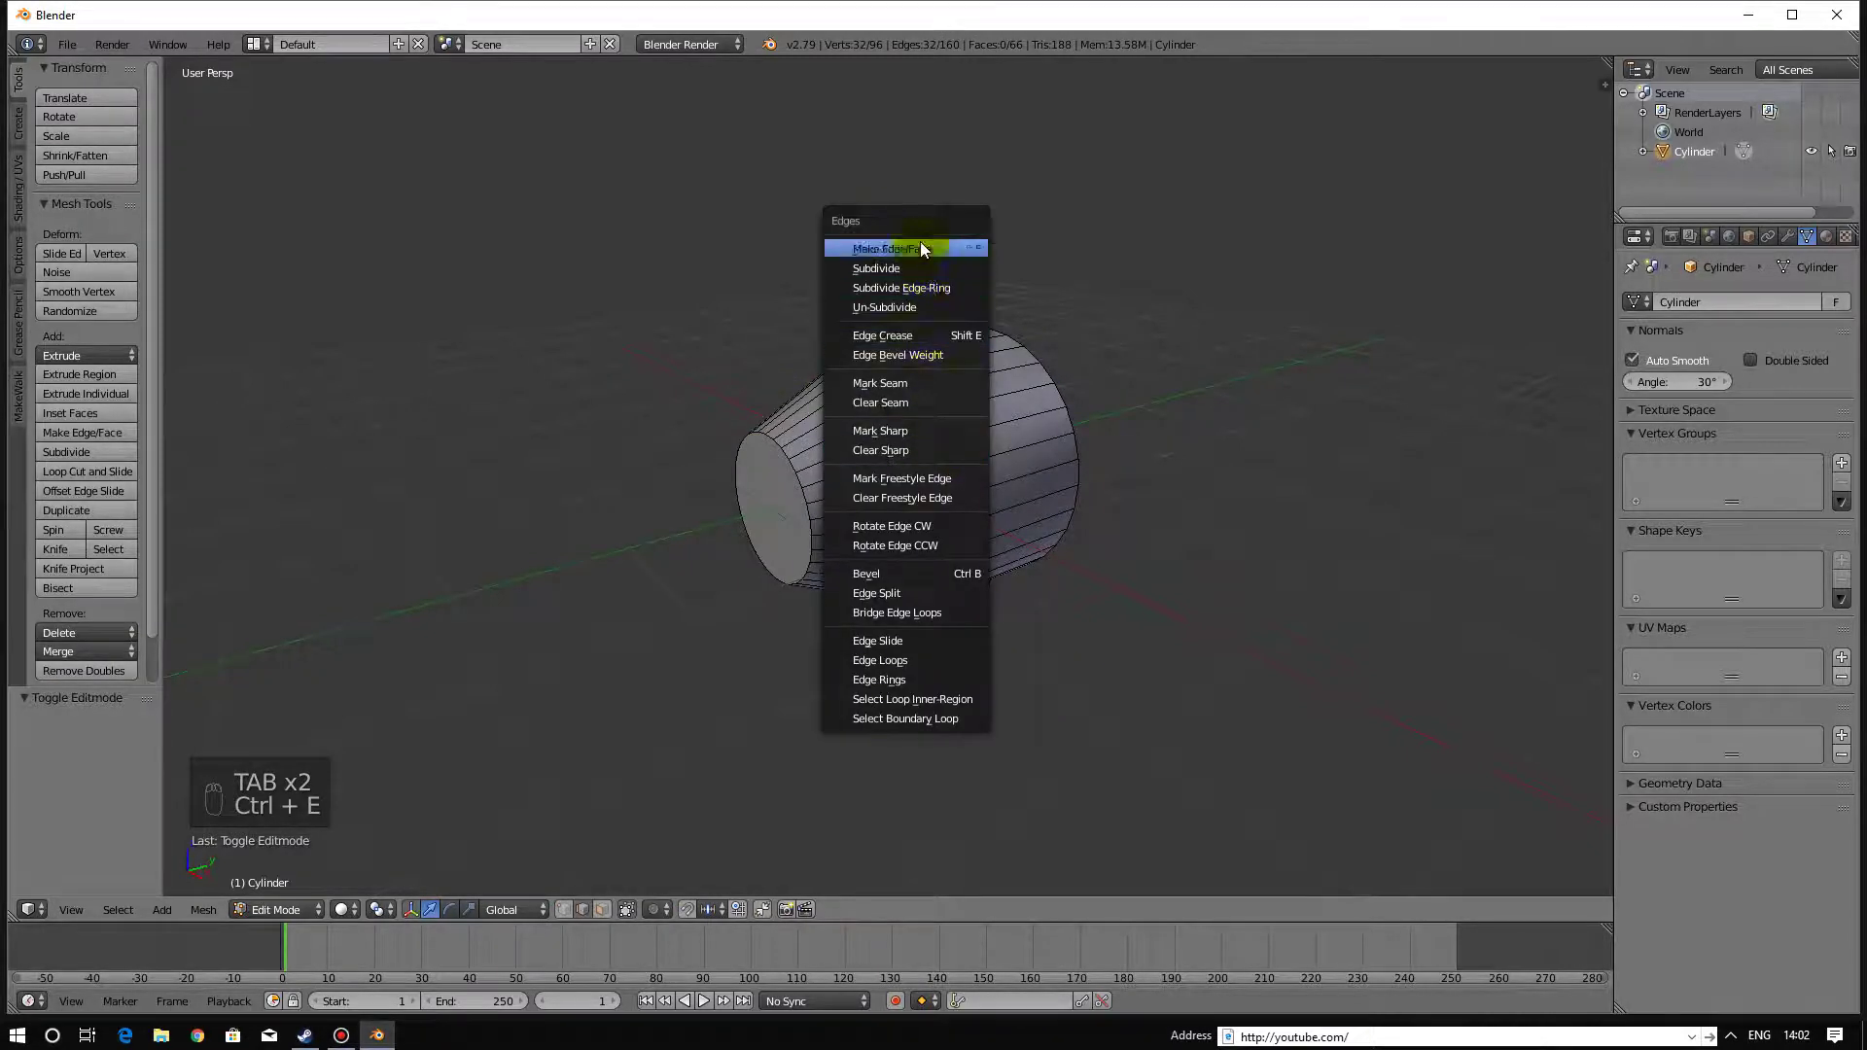
click(924, 431)
key(Tab)
Recheck the middle ring in Edit Mode, undo the extra change, and return to Object Mode.
middle_drag(1130, 356, 1164, 543)
key(Tab)
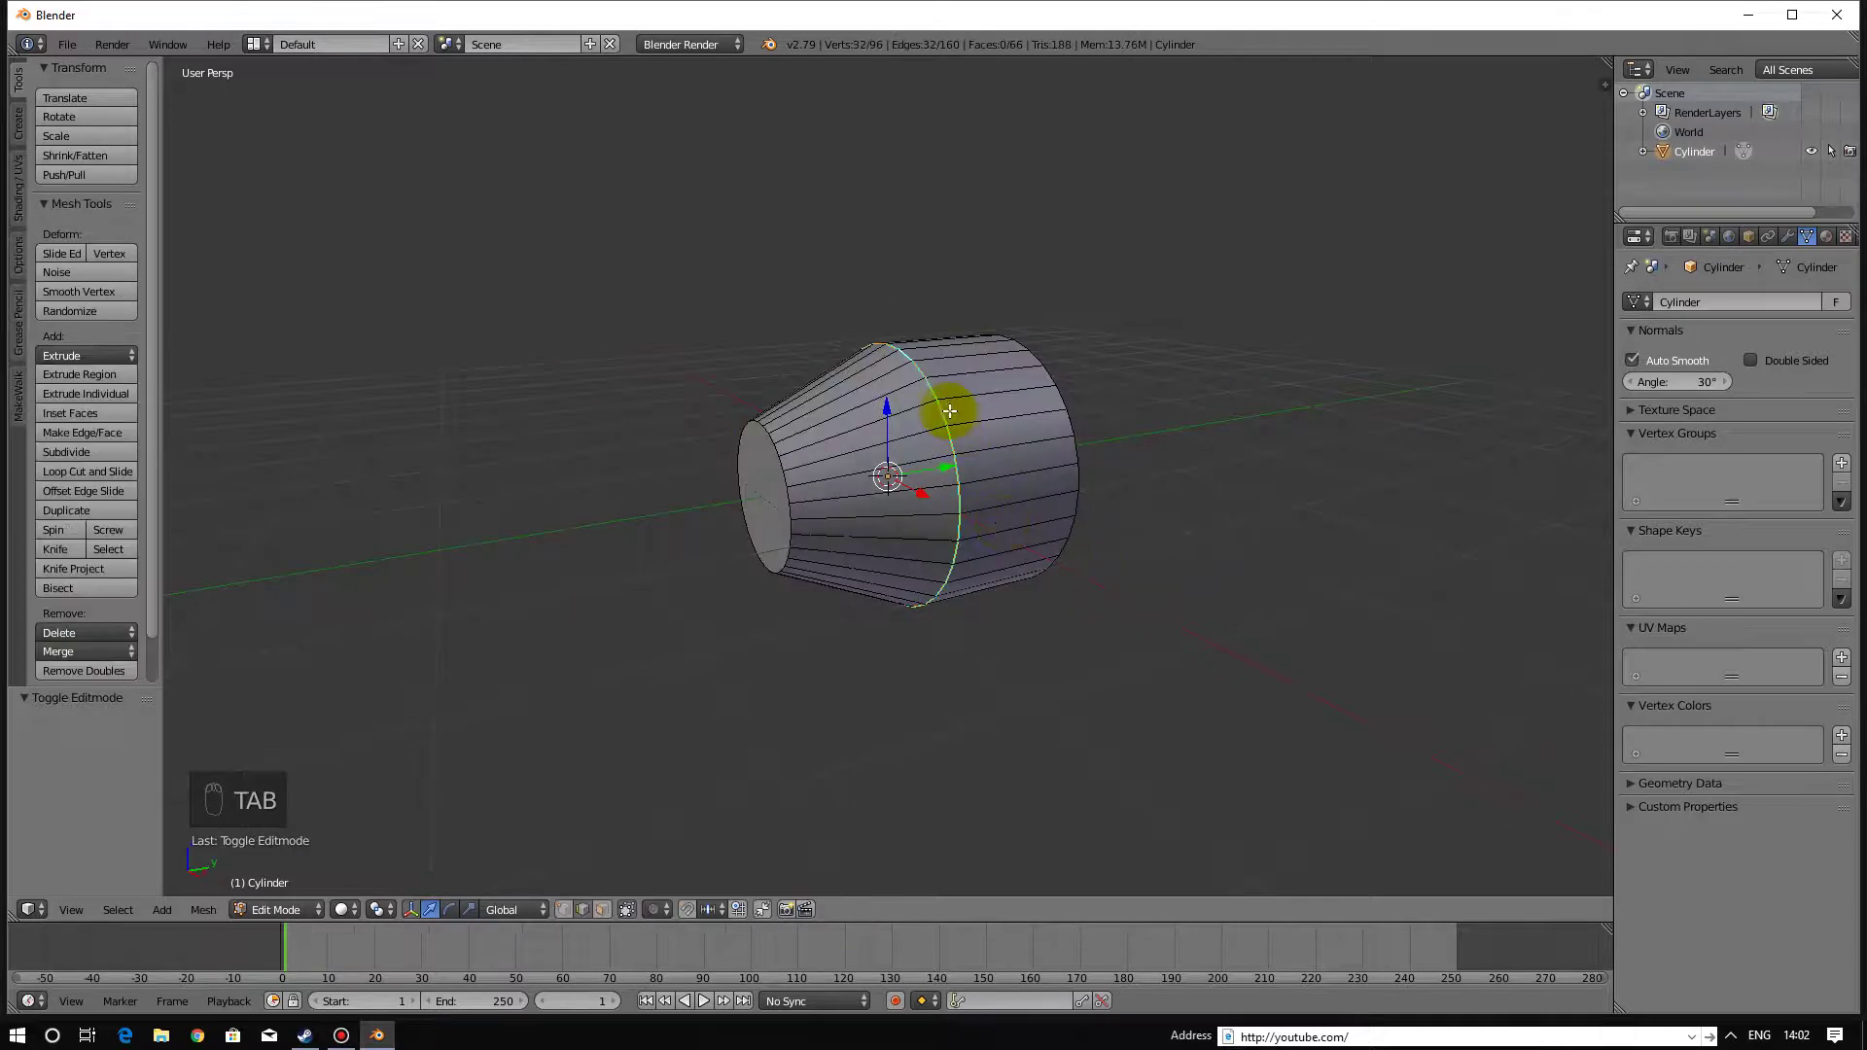
alt+click(948, 412)
key(ctrl+z)
key(ctrl+z)
key(ctrl+z)
key(ctrl+z)
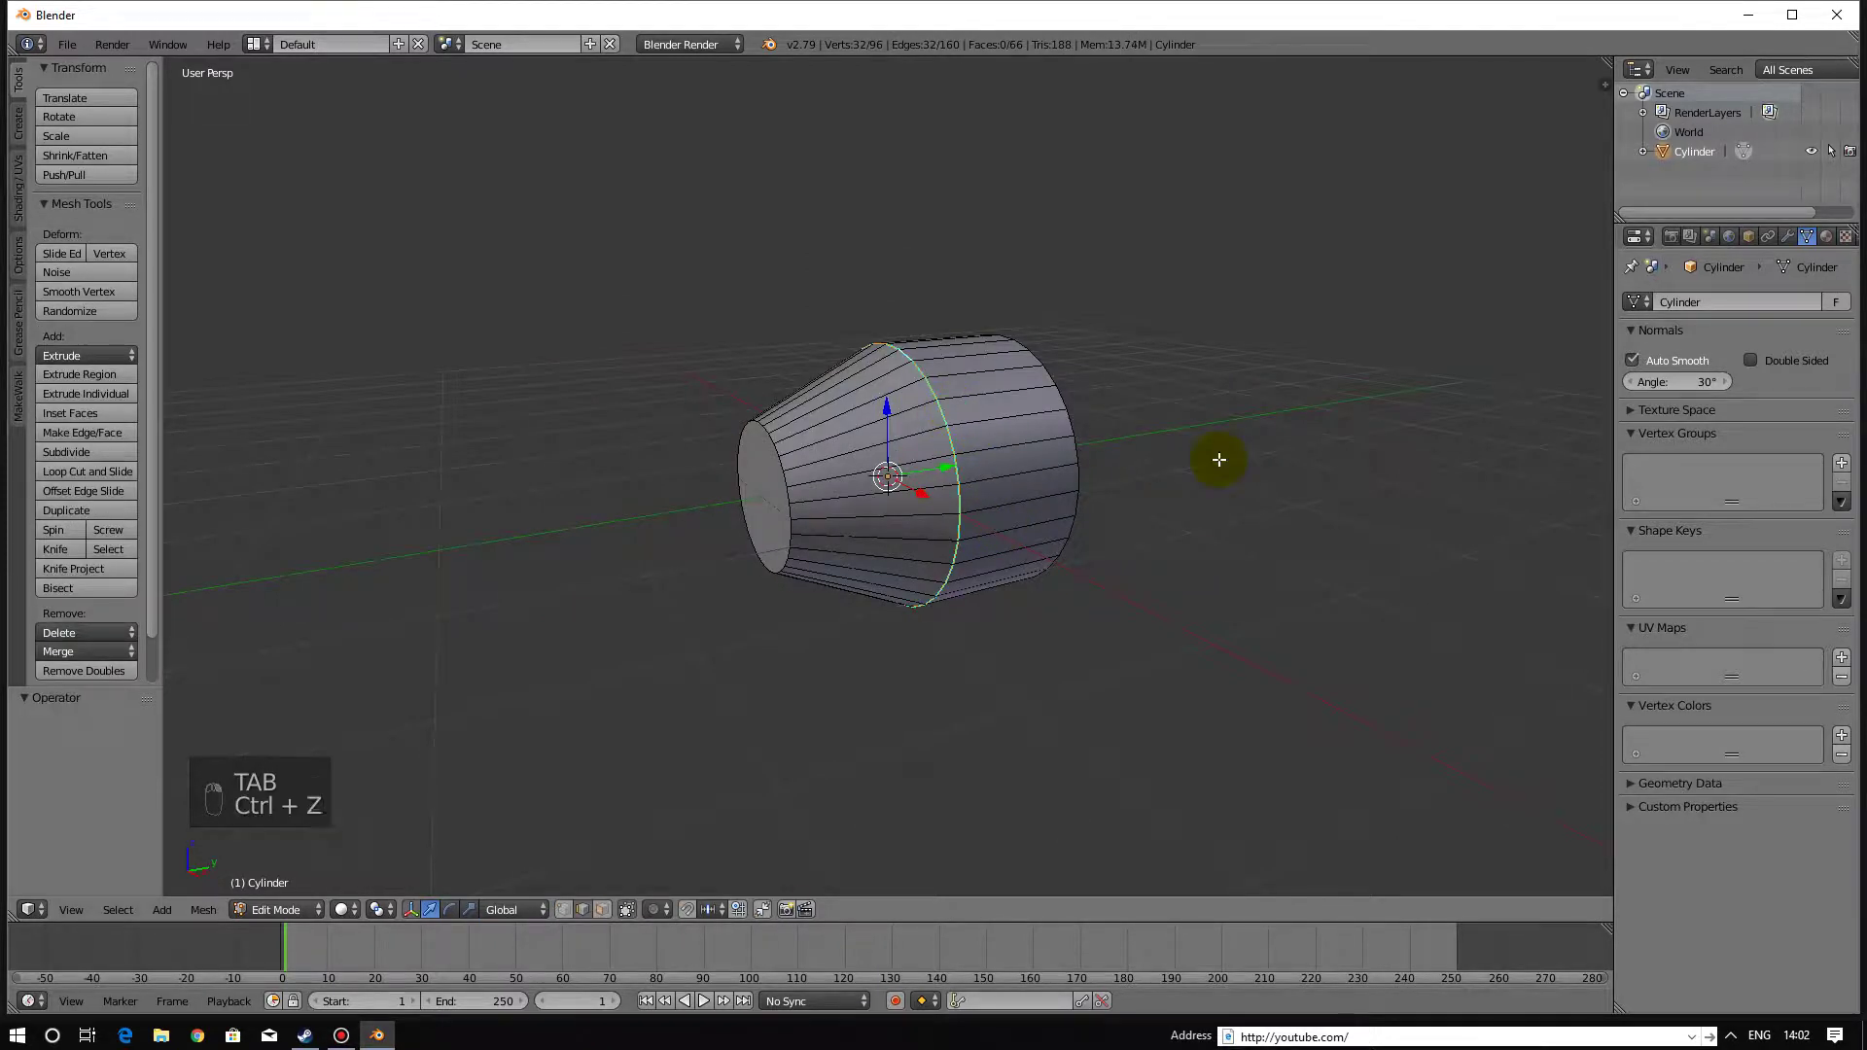
key(Tab)
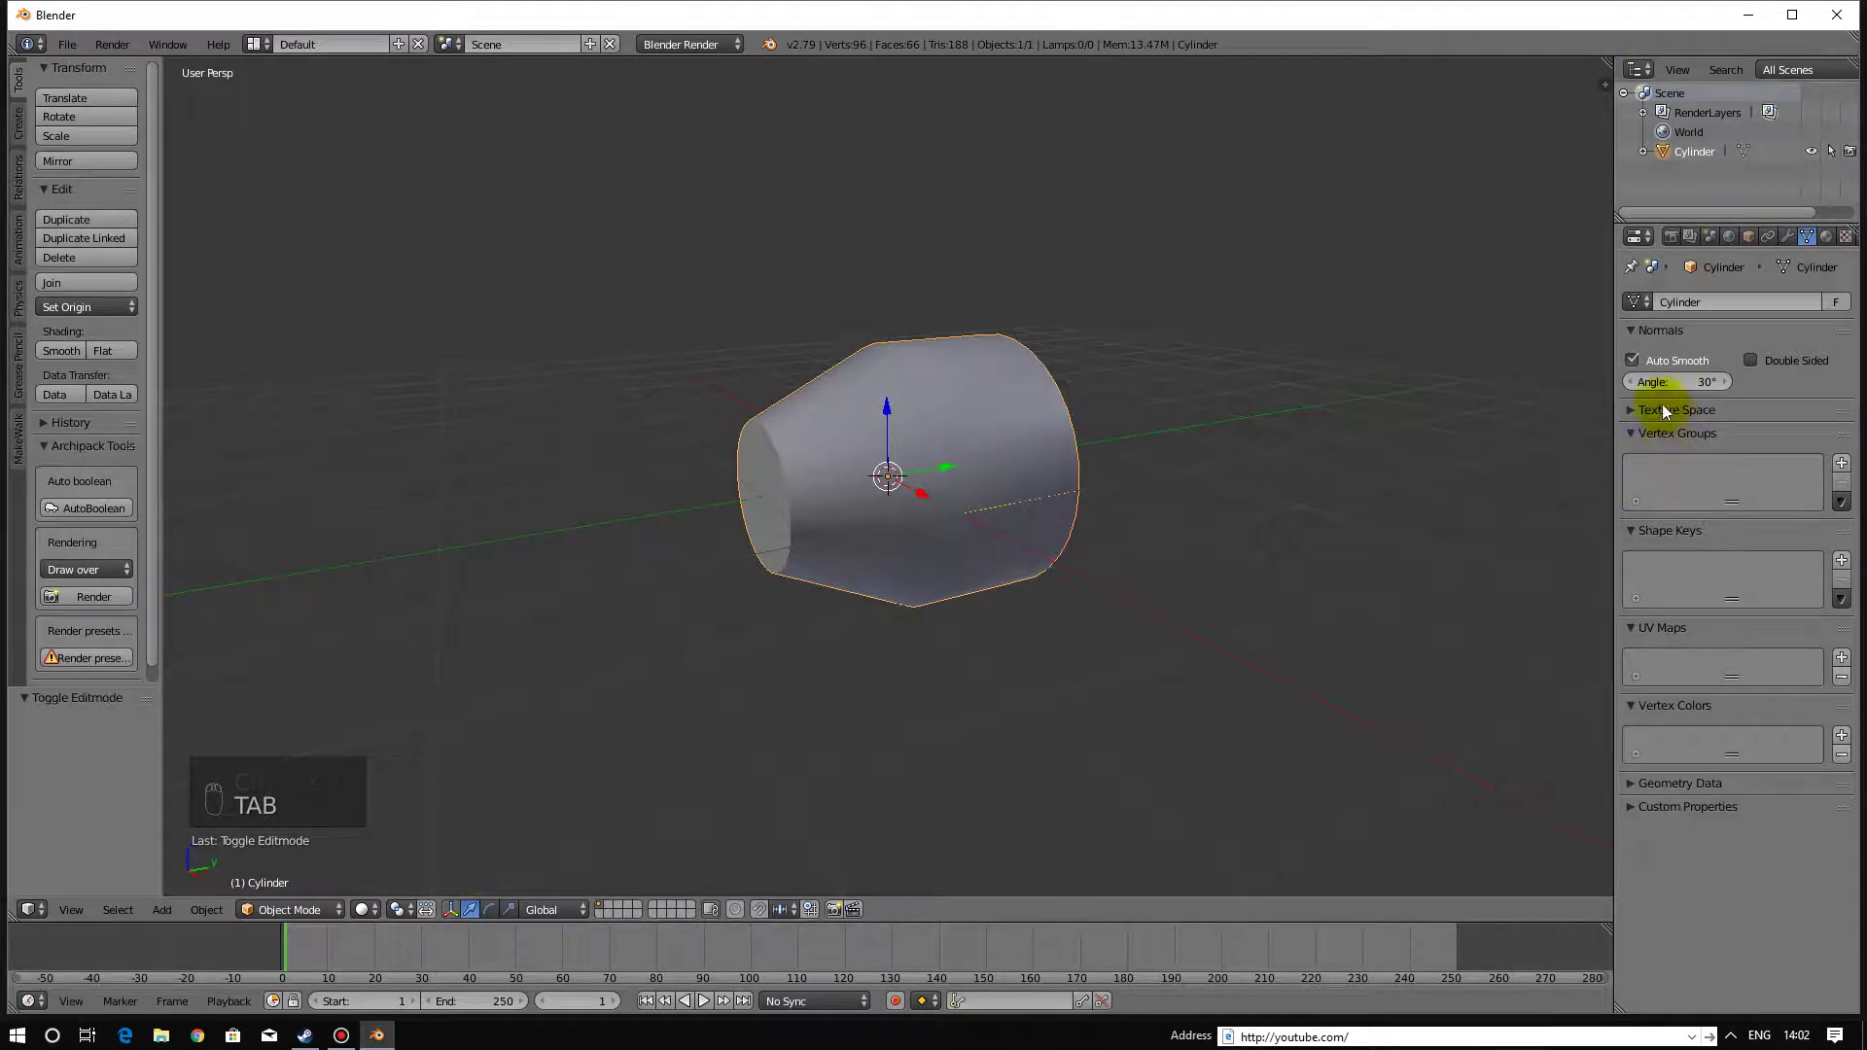
Set the Auto Smooth angle to 20° and orbit to confirm the taper crease stays sharp.
drag(1630, 382, 1630, 383)
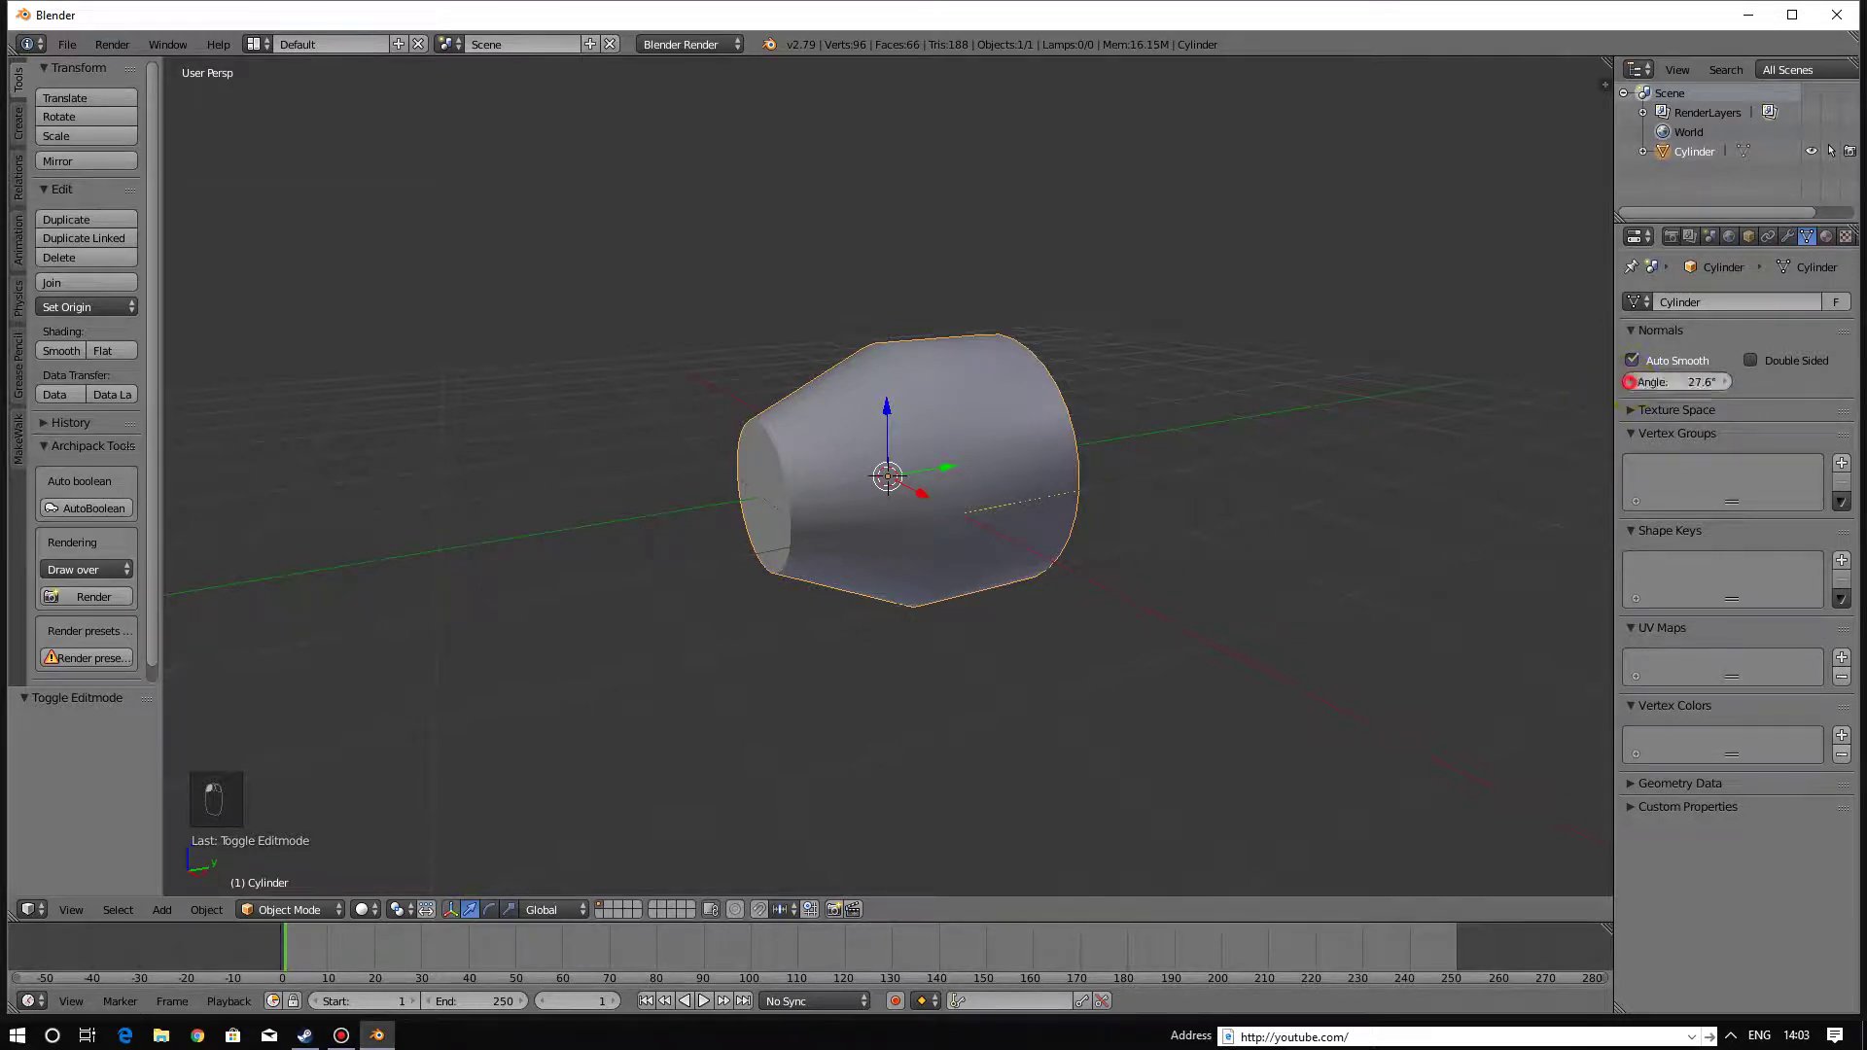
click(1675, 383)
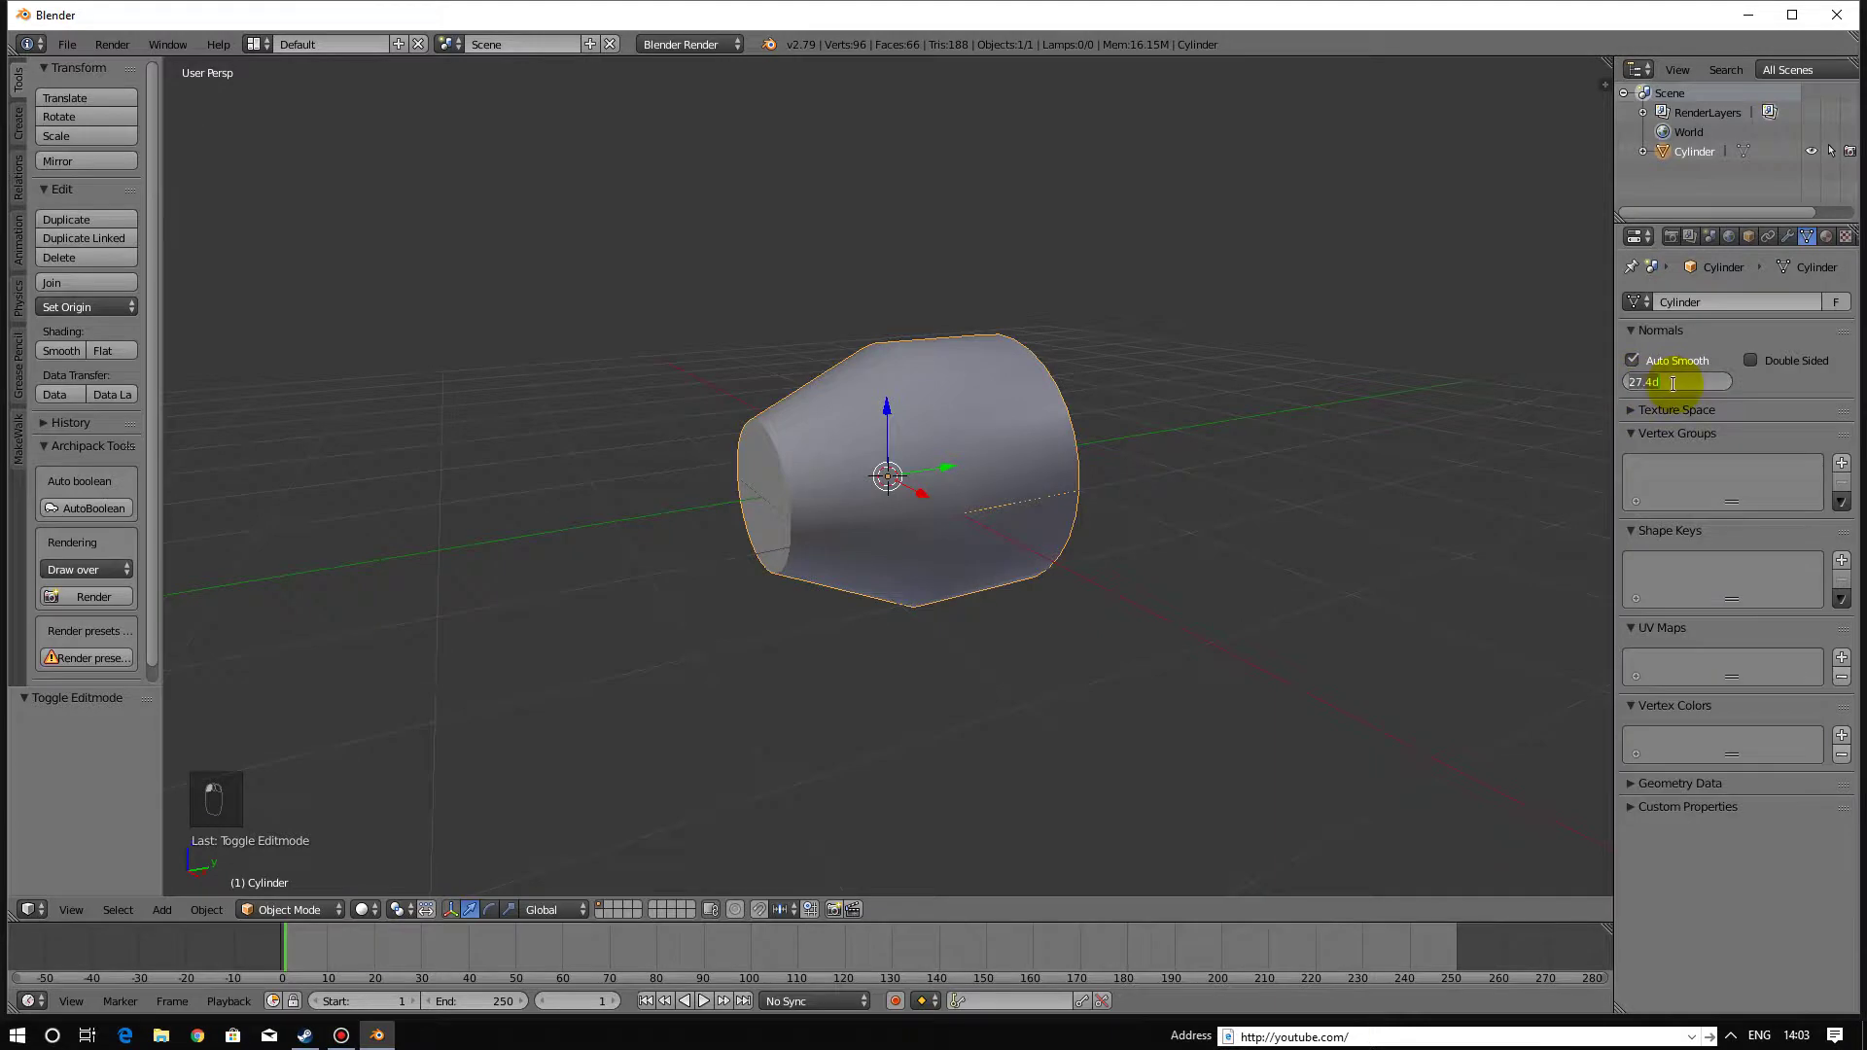
text(20)
key(Return)
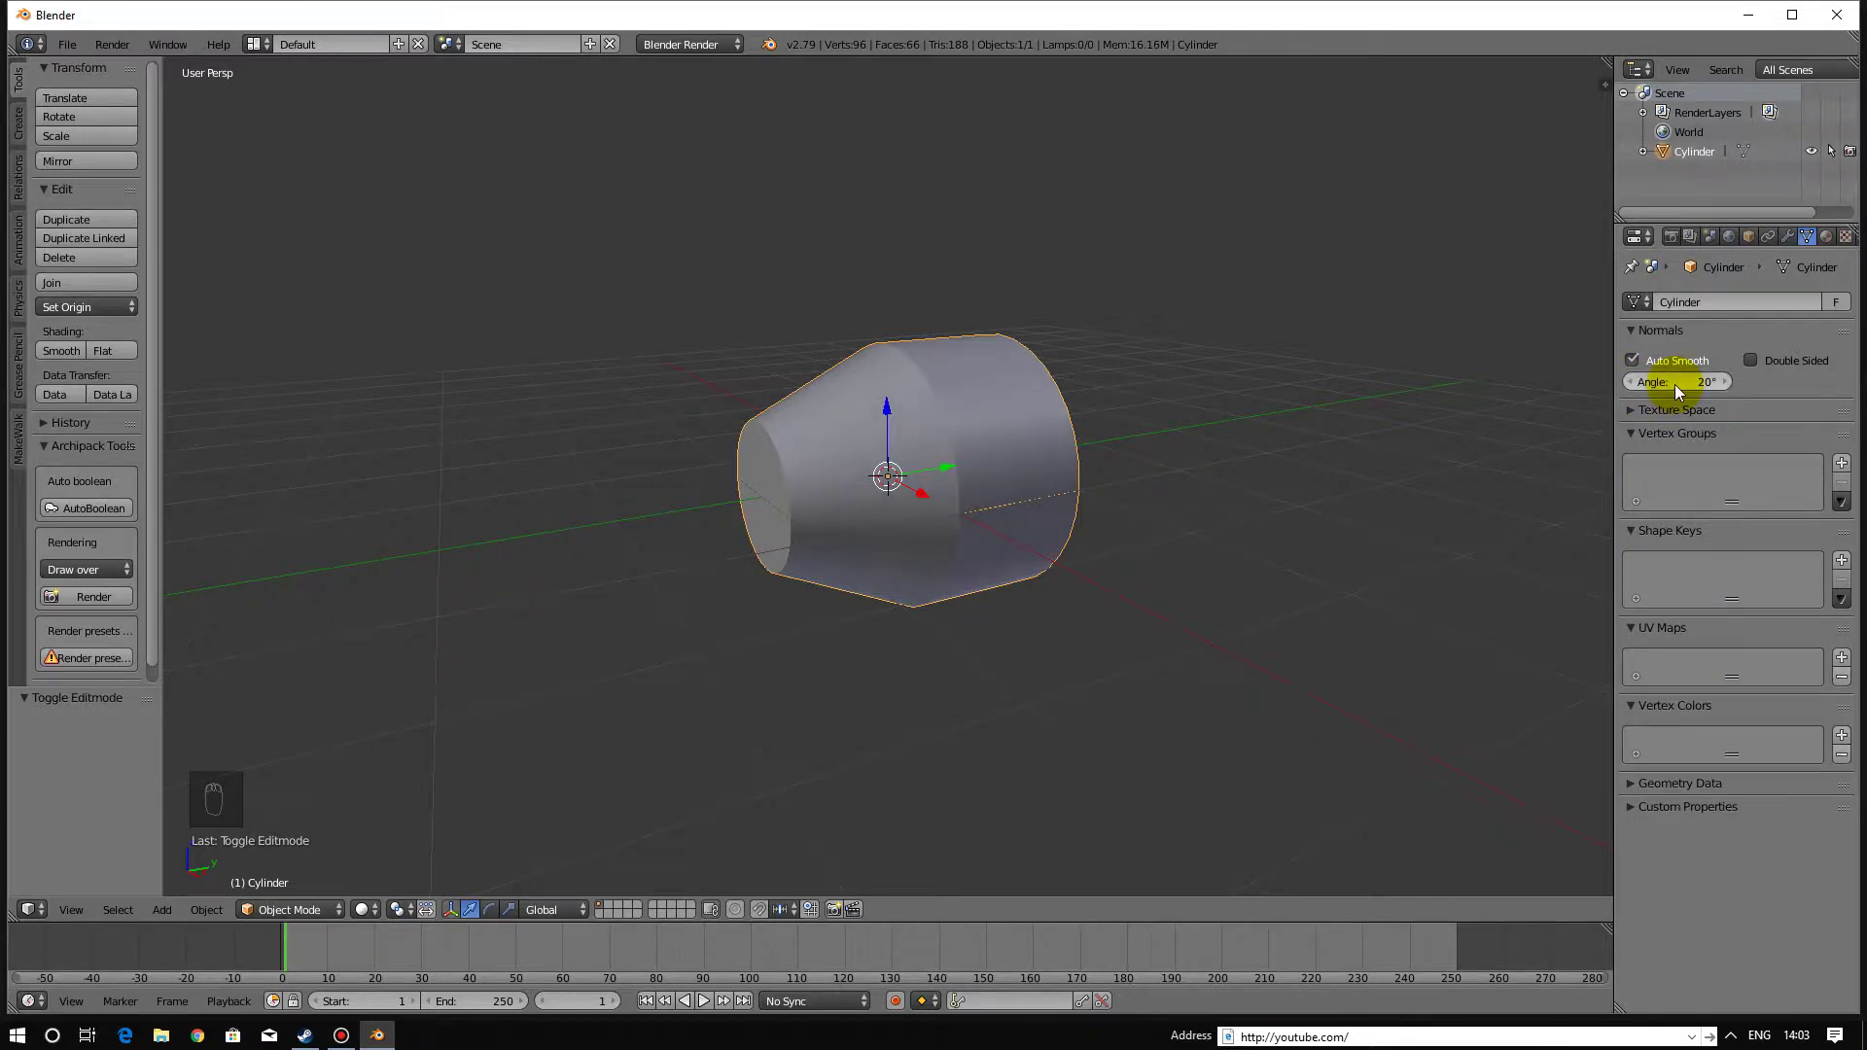
mouse_move(1087, 580)
middle_down()
mouse_move(1012, 588)
mouse_move(918, 397)
mouse_move(938, 349)
middle_up()
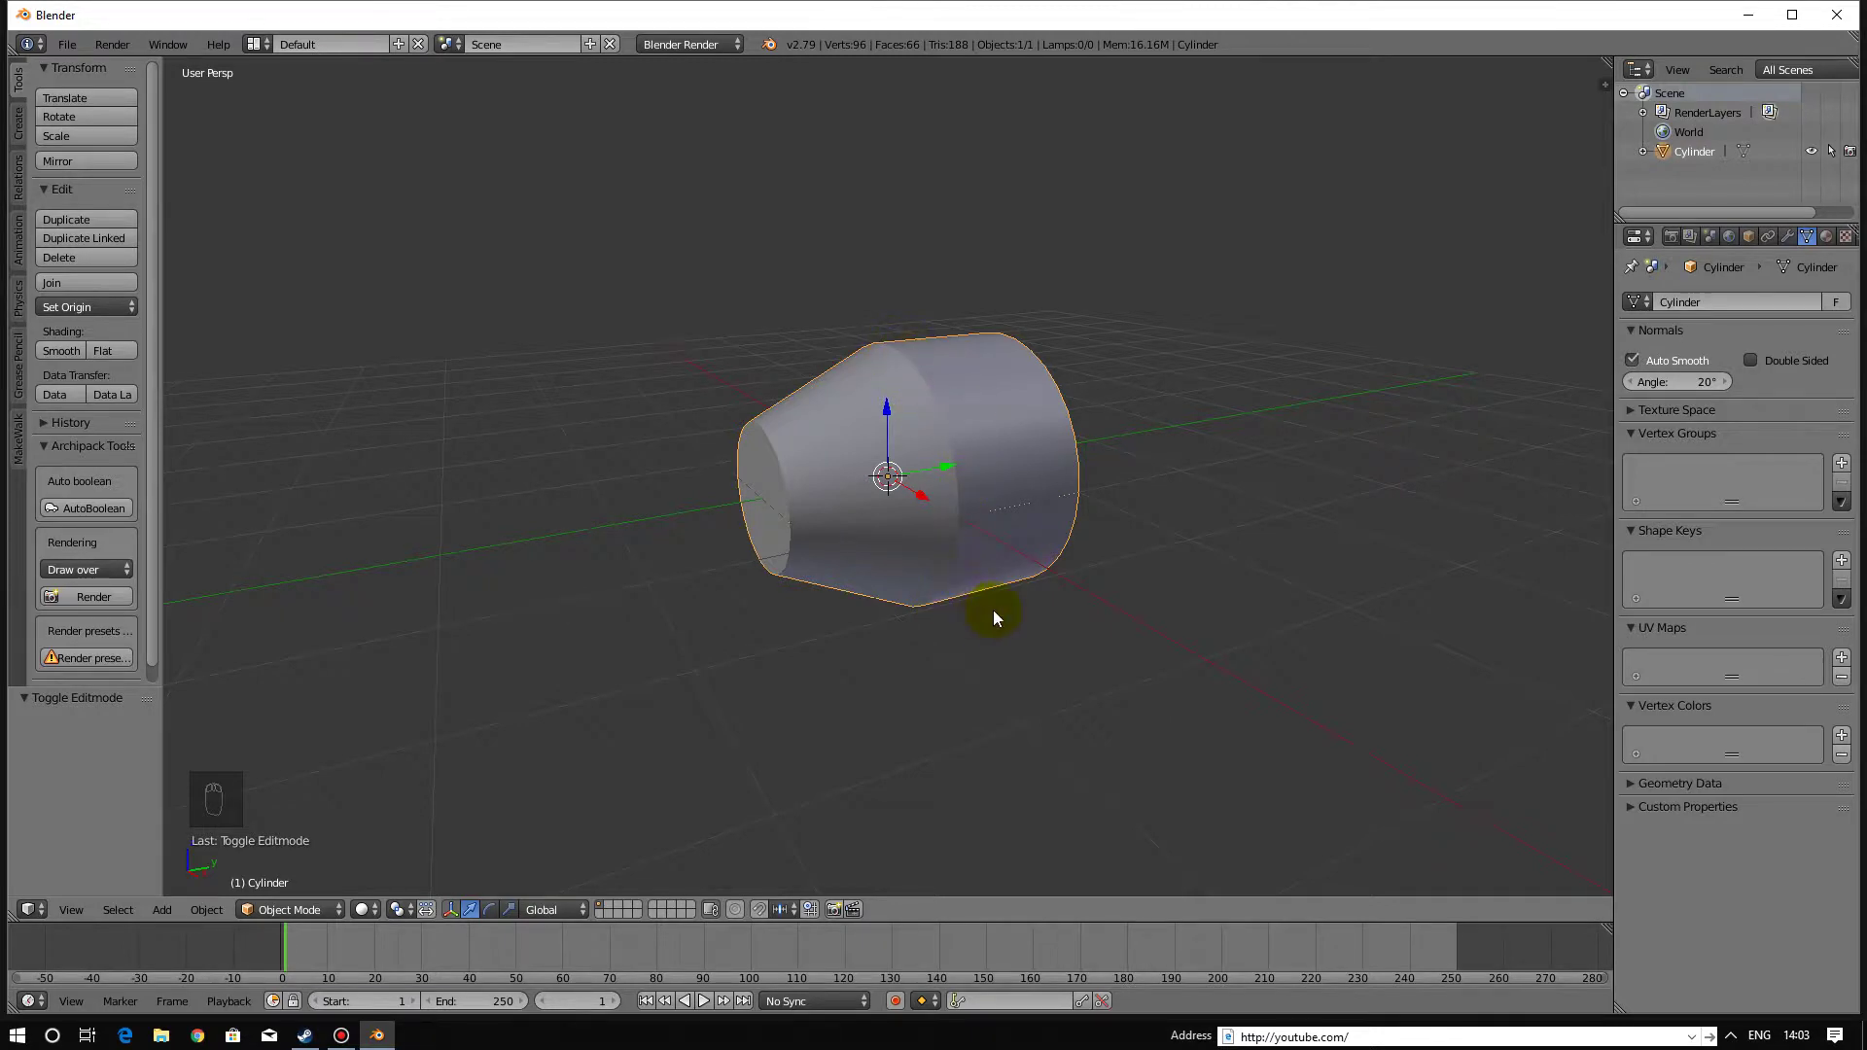
middle_drag(1060, 531, 1148, 582)
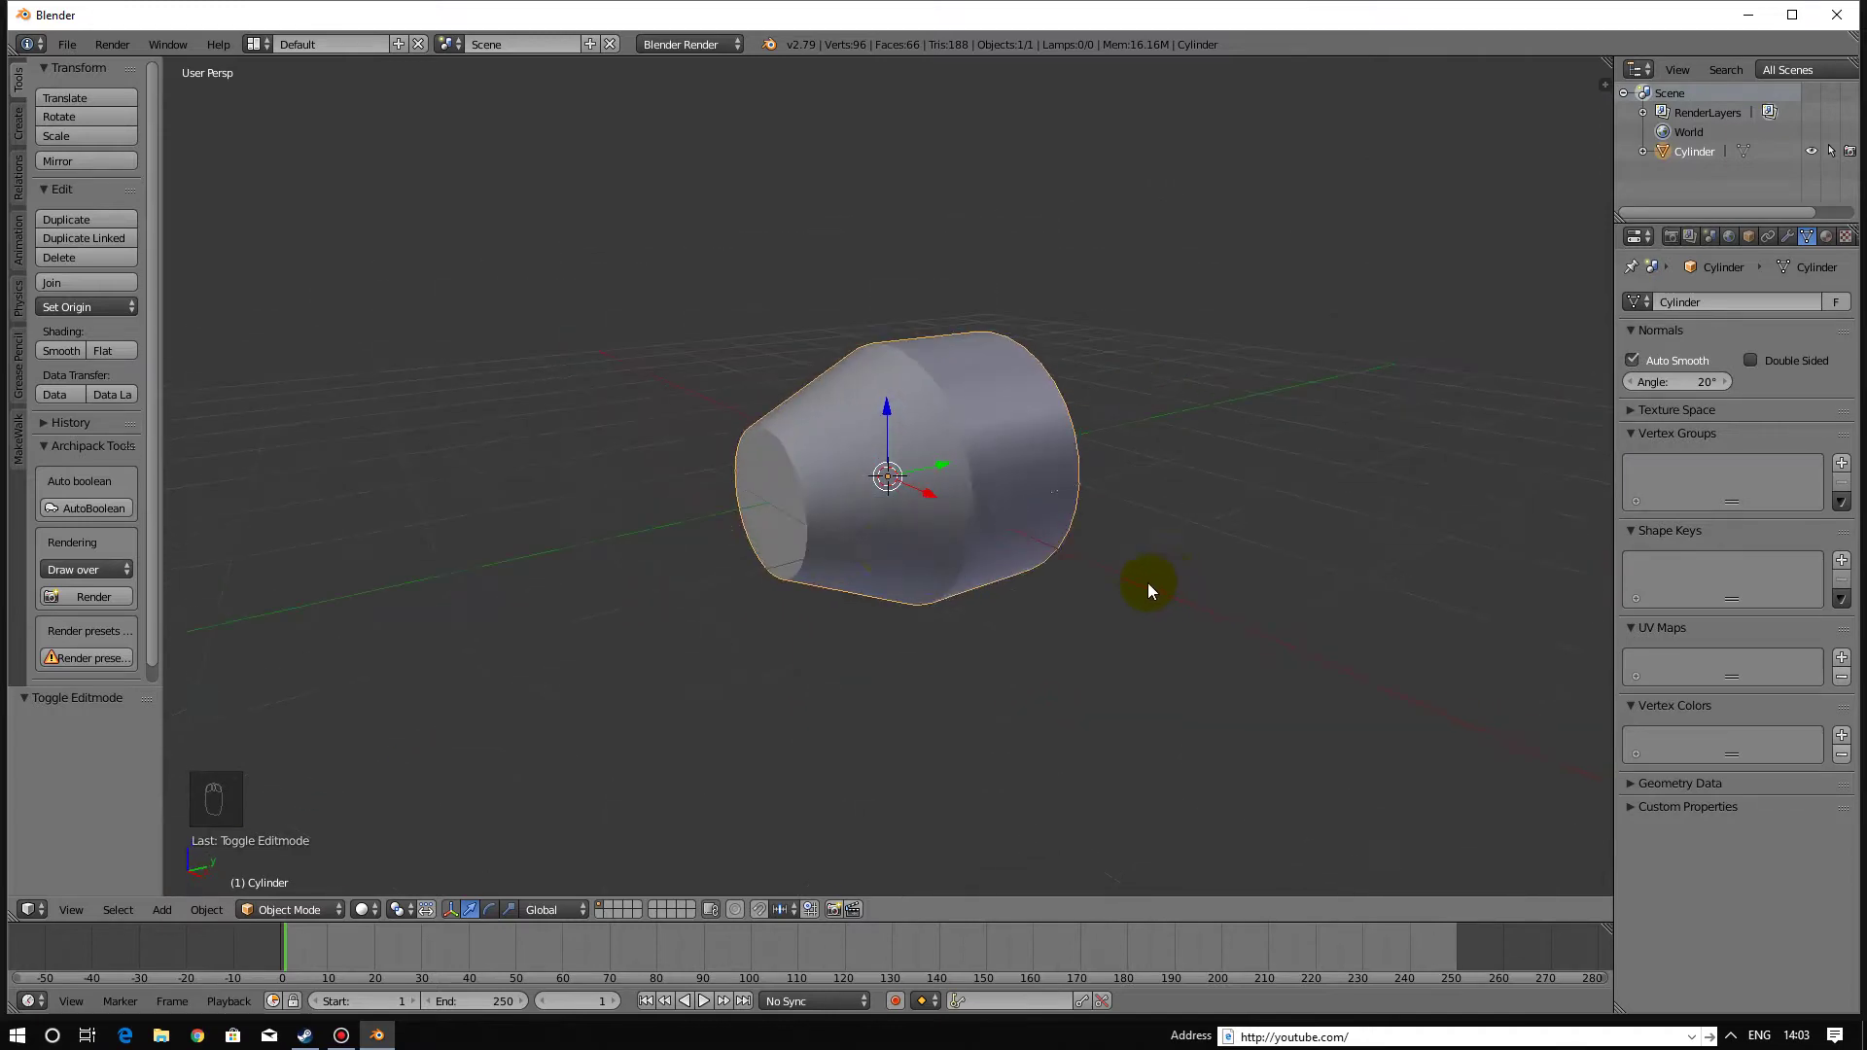